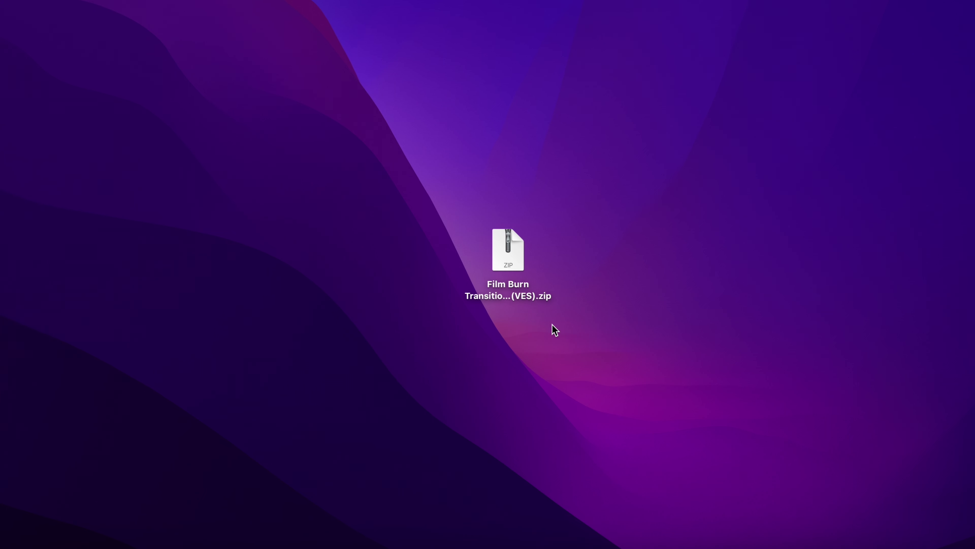
Unzip the Film Burn Transitions archive and preview the Licence and installation PDFs
double_click(508, 260)
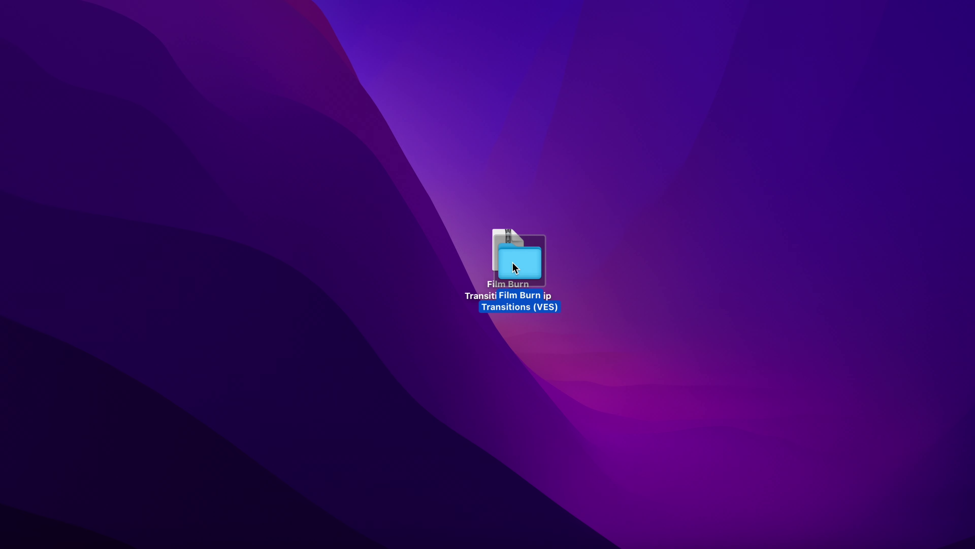
double_click(525, 269)
click(491, 165)
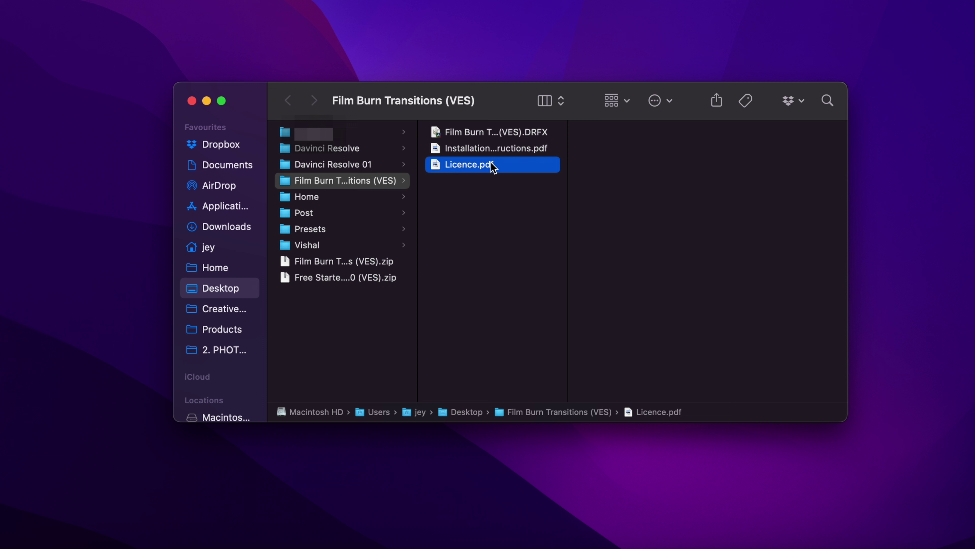
click(499, 150)
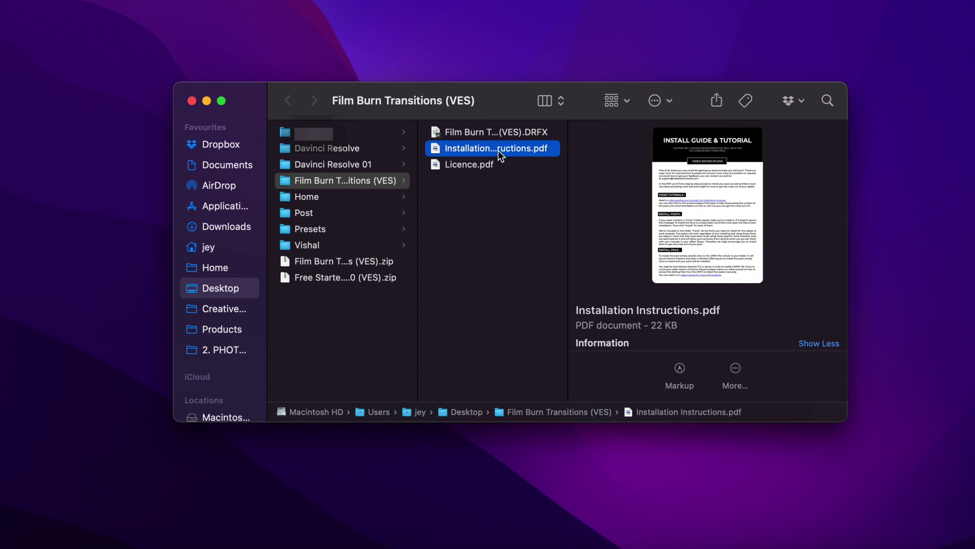
Install Film Burn Transitions (VES).DRFX into Resolve, overwriting the existing bundle
click(505, 135)
double_click(512, 131)
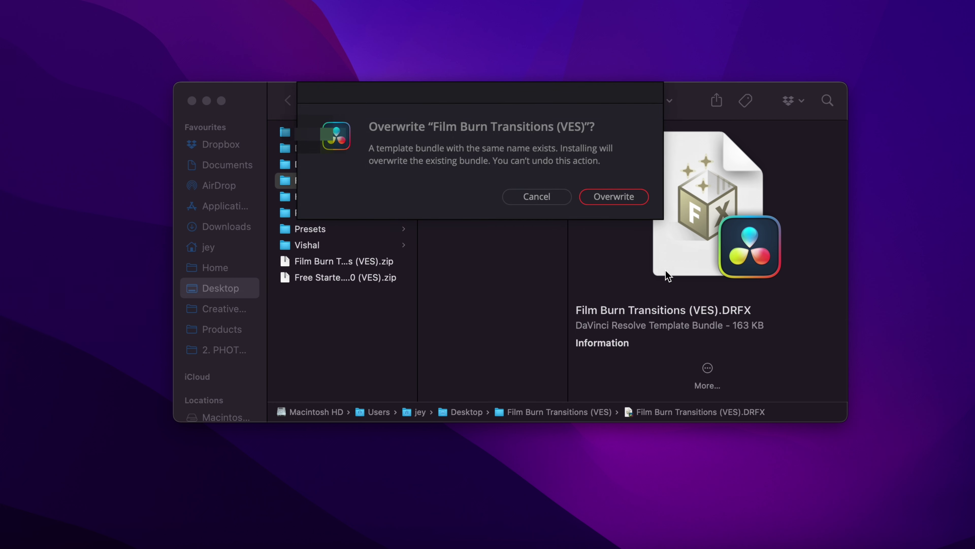
click(632, 197)
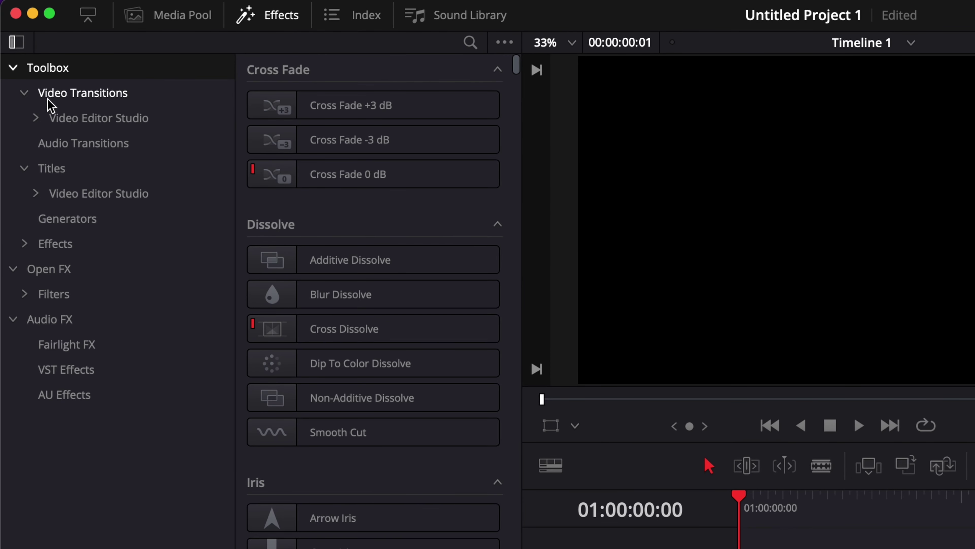
Expand Video Editor Studio and show the Film Burn Transitions presets 00 through 20
click(33, 120)
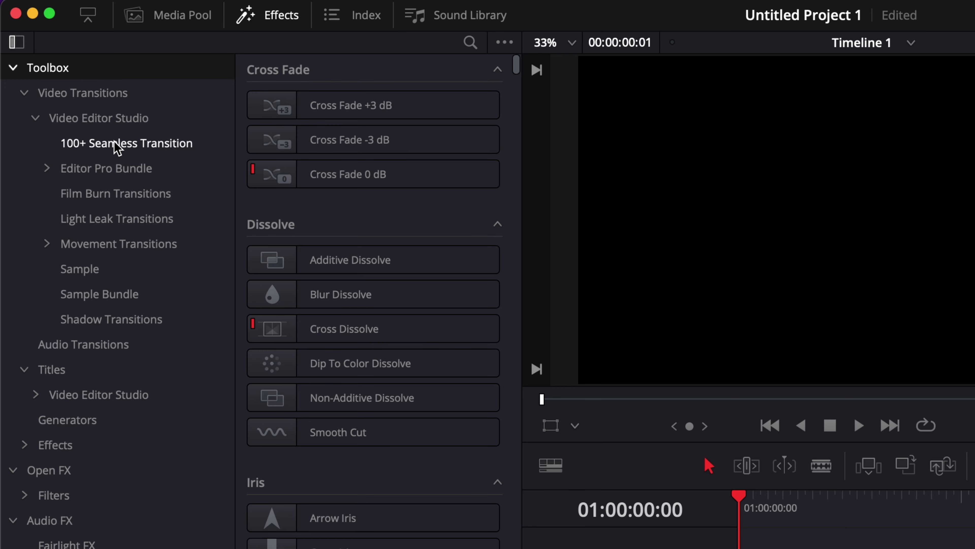
click(118, 197)
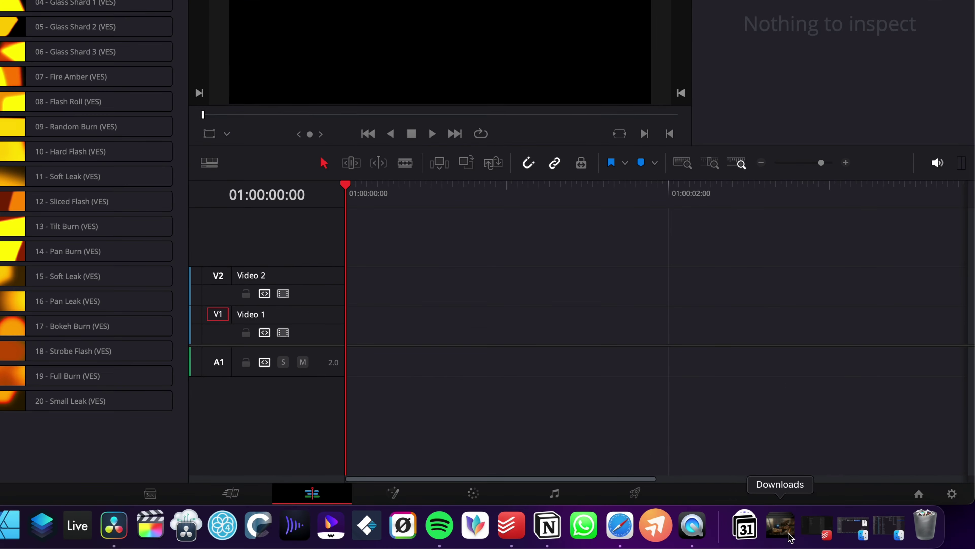
Drag the telephone clip, then the computer clip, from Downloads onto Video 1
click(780, 518)
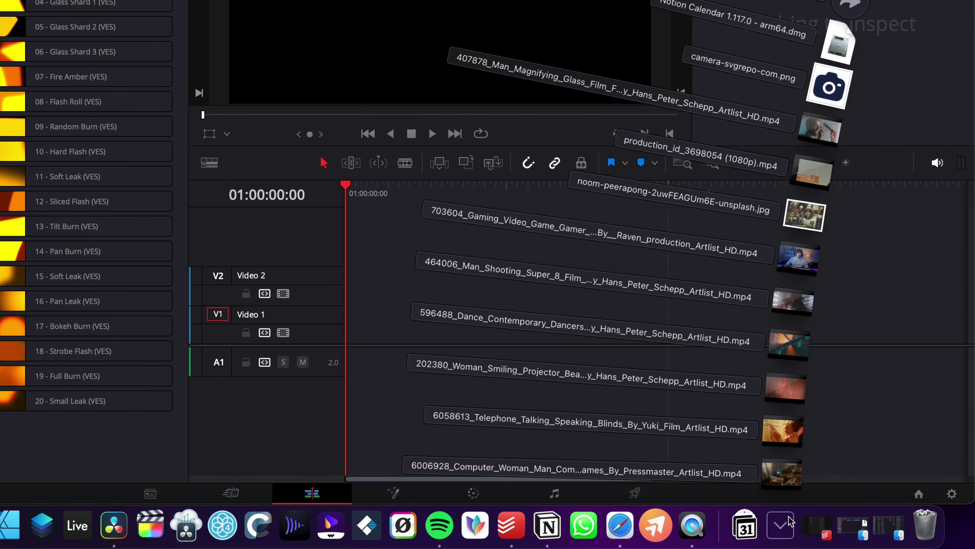
drag(783, 432, 515, 327)
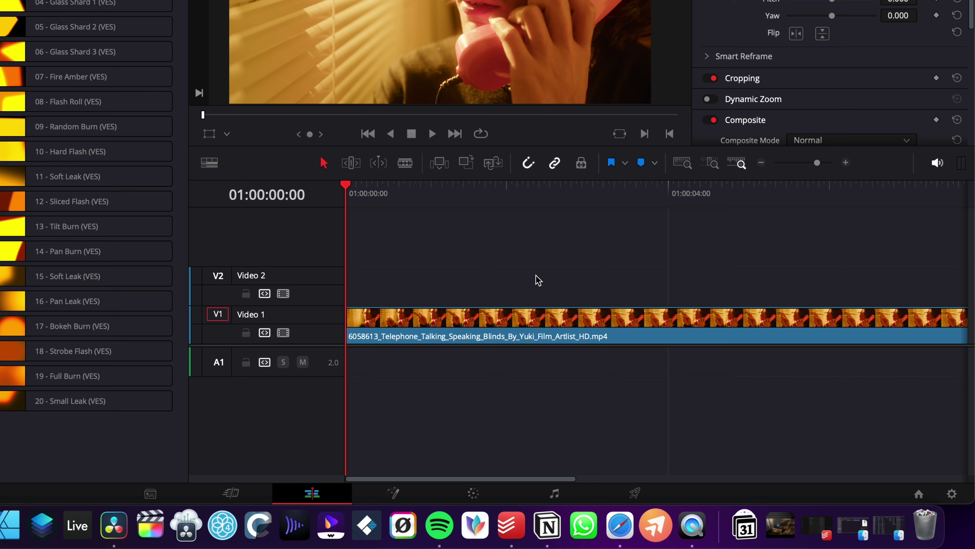
click(780, 520)
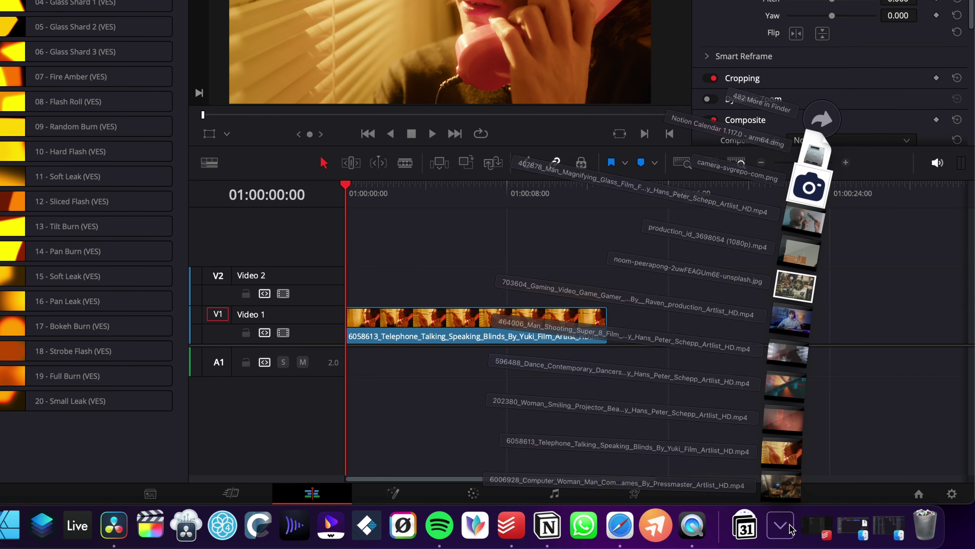
drag(791, 467, 614, 339)
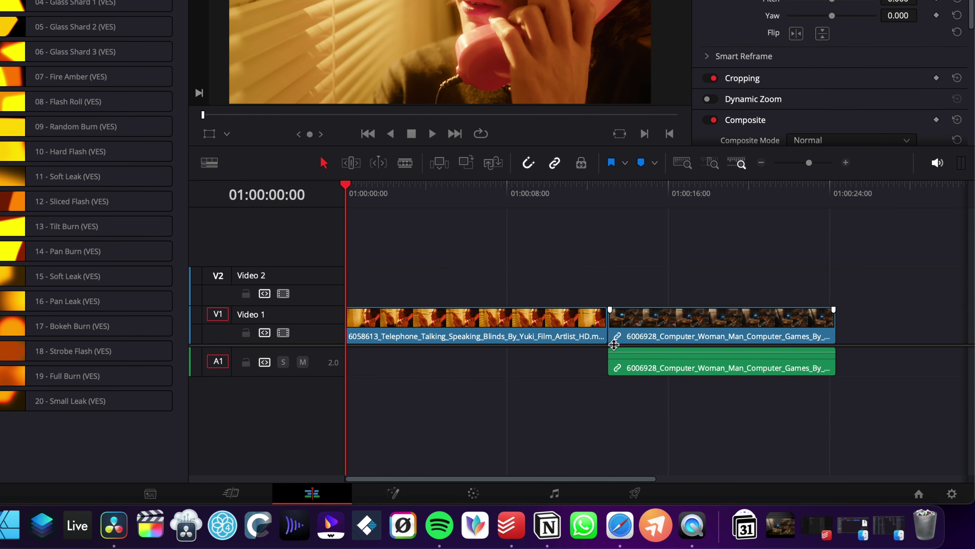
Delete the computer clip's A1 audio and drop 00 - Master Film Burn on the edit point
click(658, 361)
key(Delete)
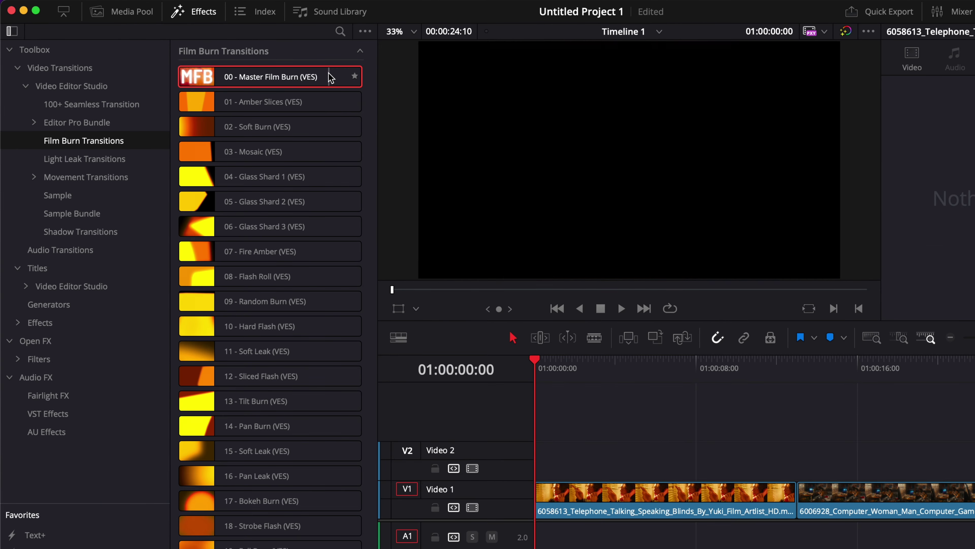
mouse_move(279, 65)
mouse_down()
mouse_move(185, 112)
mouse_move(583, 431)
mouse_move(668, 415)
mouse_up()
drag(799, 495, 798, 497)
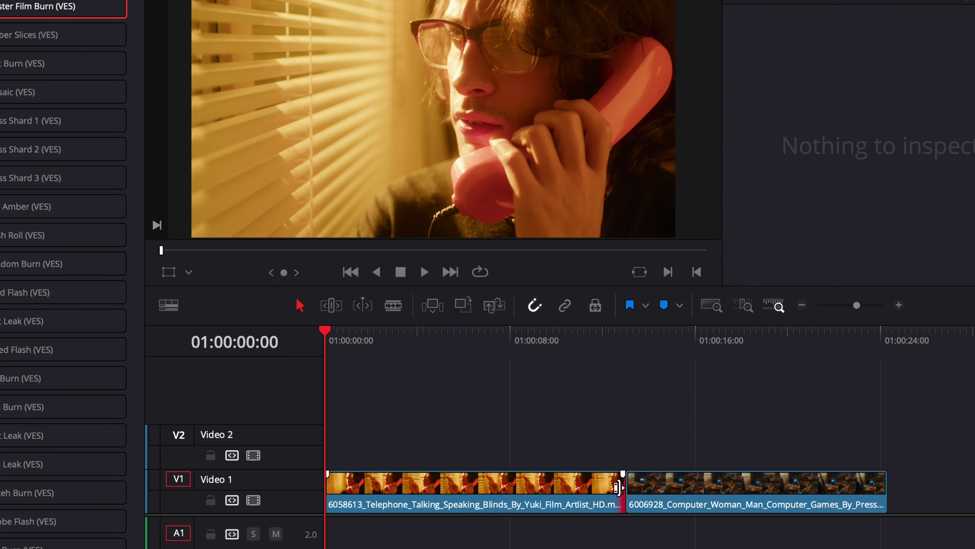
Trim the telephone clip's tail and computer clip's head, add Master Film Burn, and preview it
drag(662, 415, 573, 417)
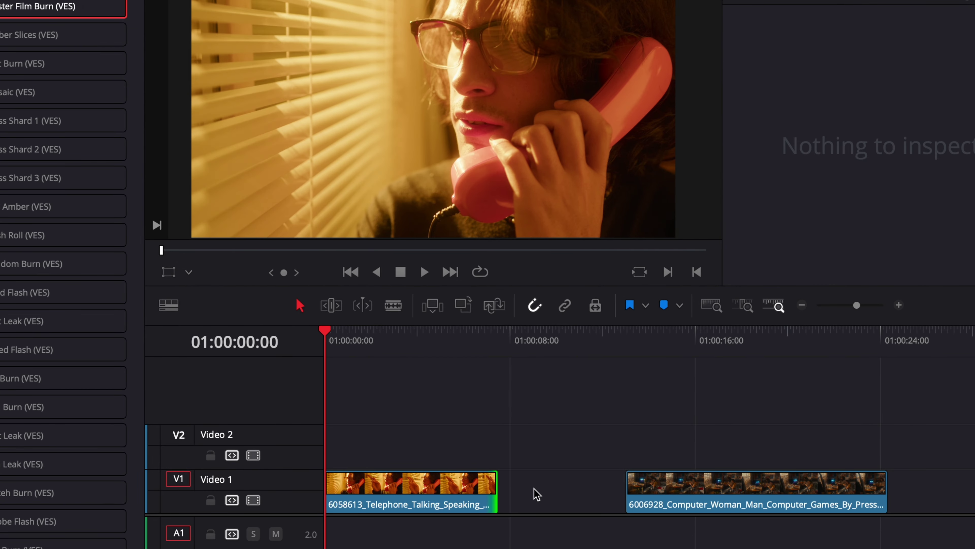
drag(630, 495, 541, 494)
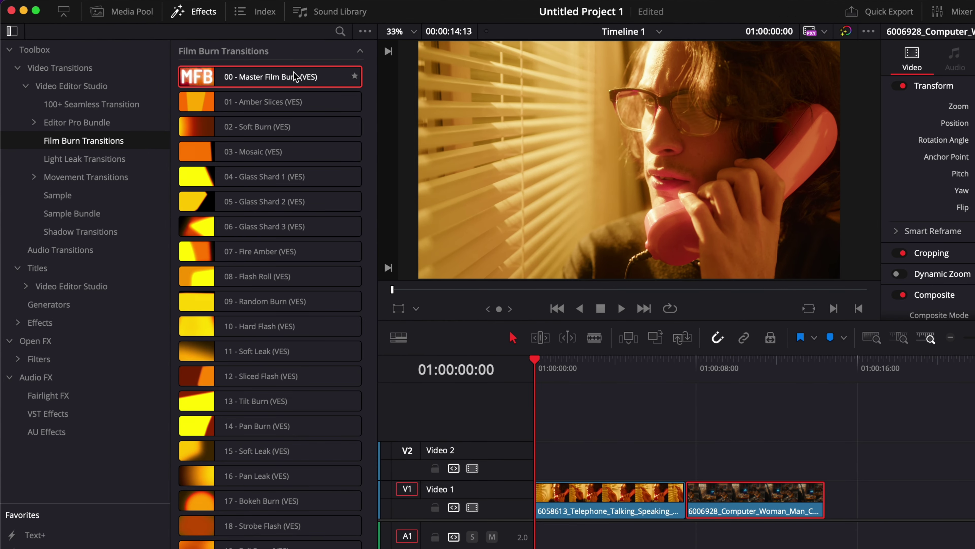
mouse_move(294, 76)
mouse_down()
mouse_move(365, 137)
mouse_move(699, 518)
mouse_move(686, 497)
mouse_up()
click(670, 368)
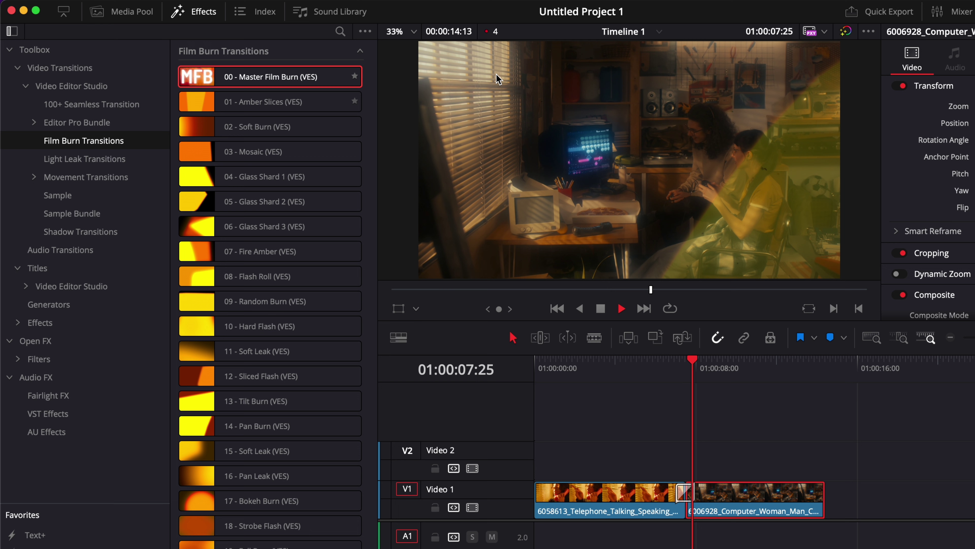
key(space)
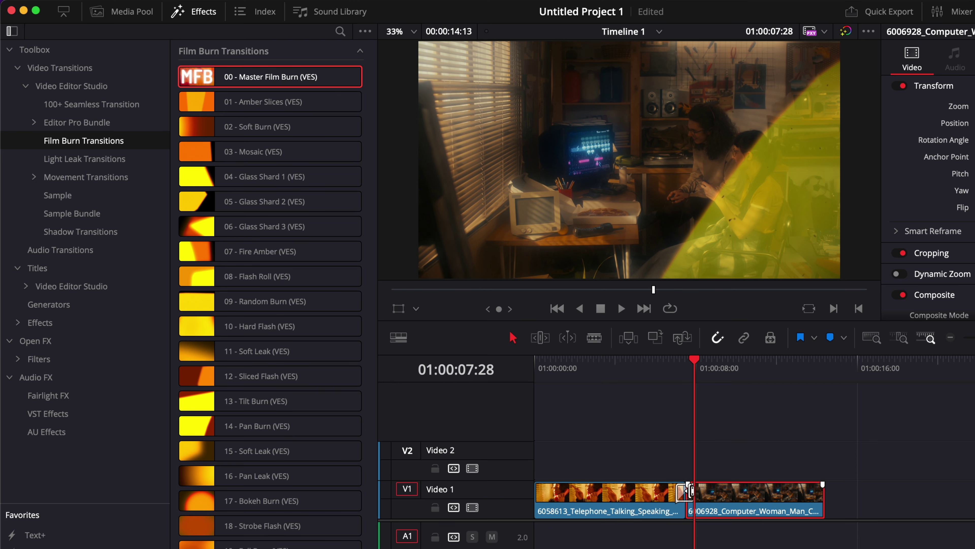
Replace Master Film Burn with 01 - Amber Slices (VES) and play and scrub through it
mouse_move(265, 102)
mouse_down()
mouse_move(789, 371)
mouse_move(746, 485)
mouse_up()
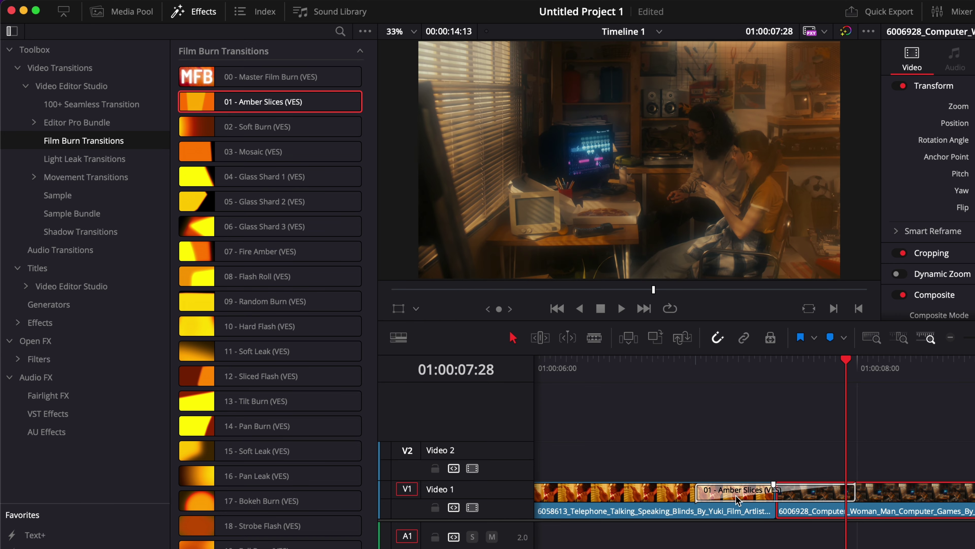
click(627, 402)
key(space)
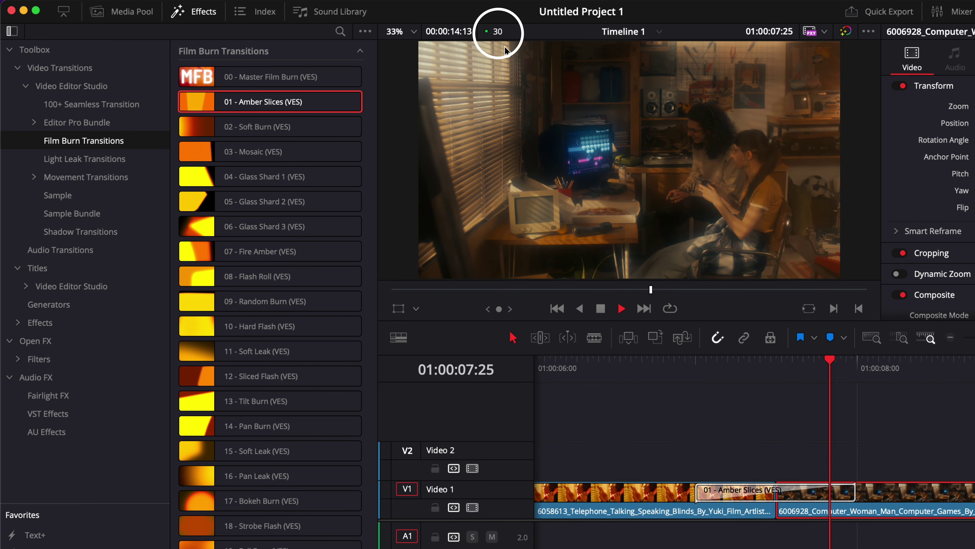
click(615, 369)
key(space)
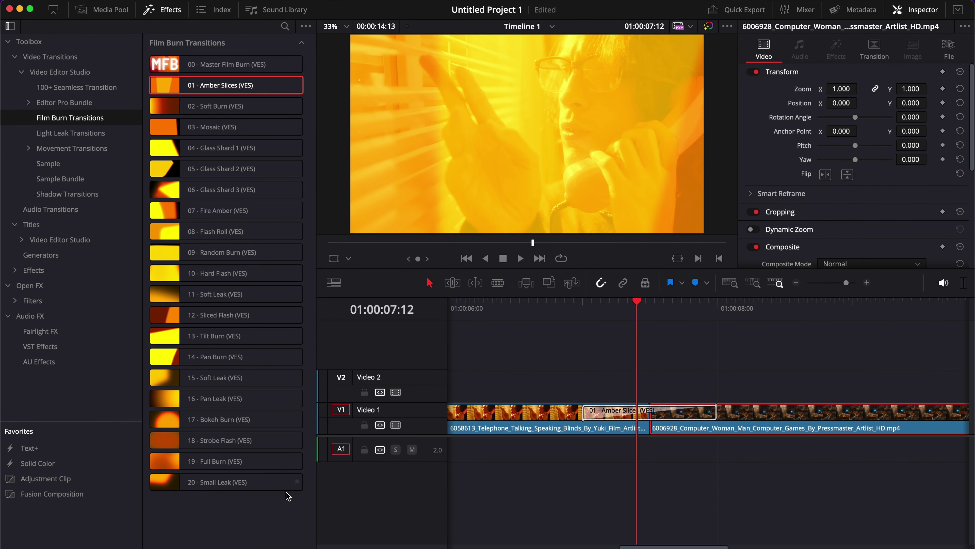
click(621, 413)
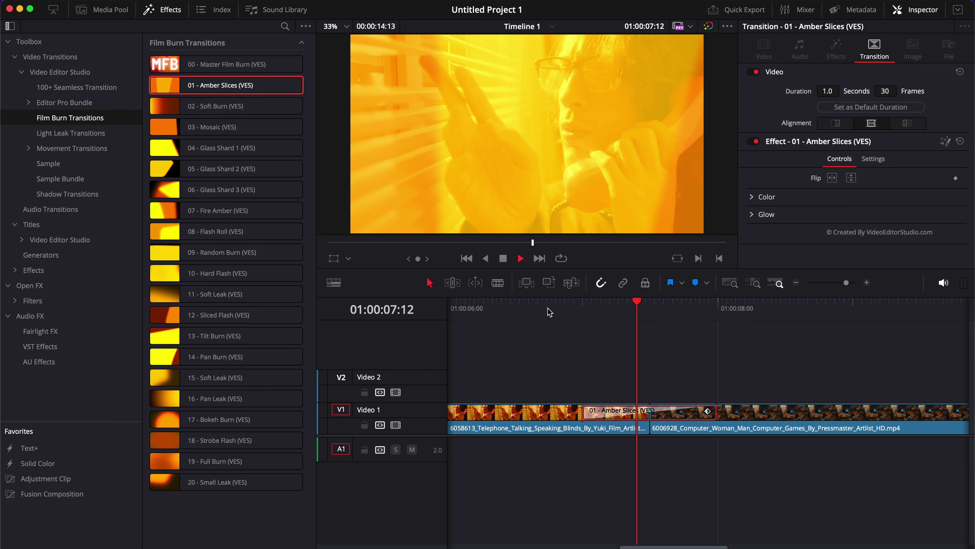
drag(550, 312, 622, 310)
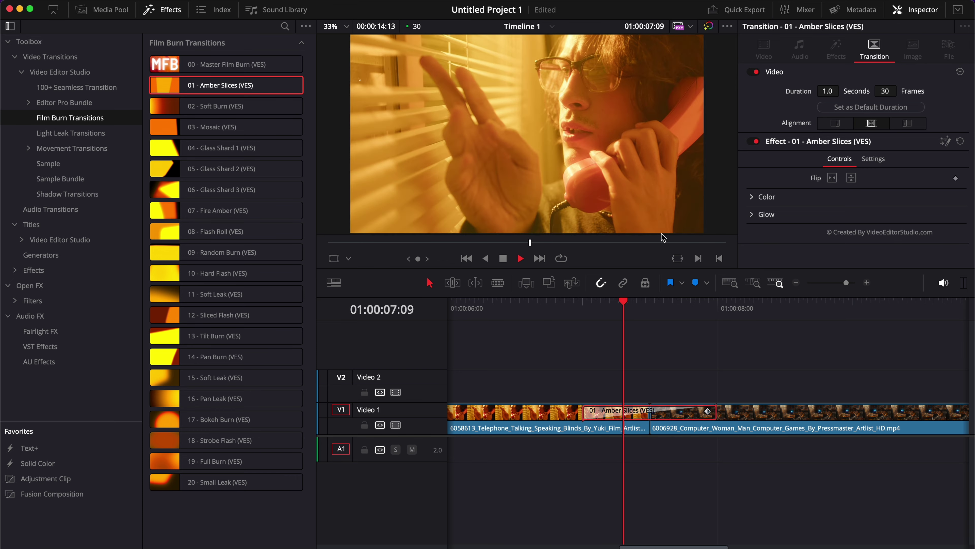
key(space)
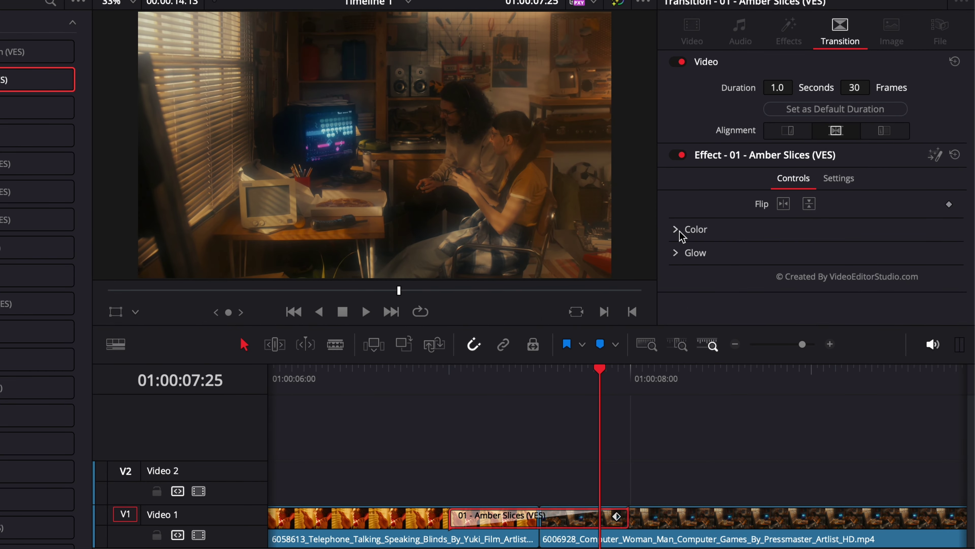
Inspect the Amber Slices Color and Glow settings, then replay the transition from before the cut
click(676, 230)
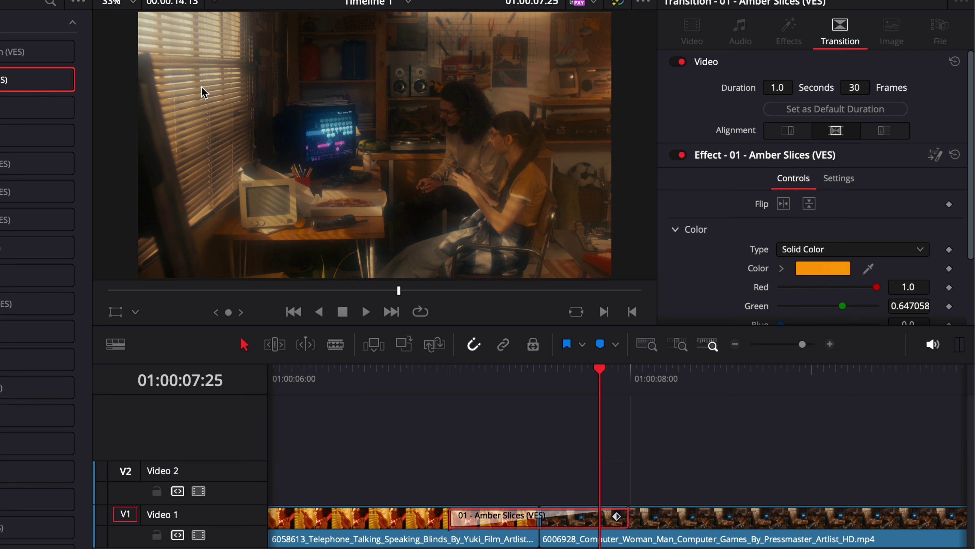
click(676, 231)
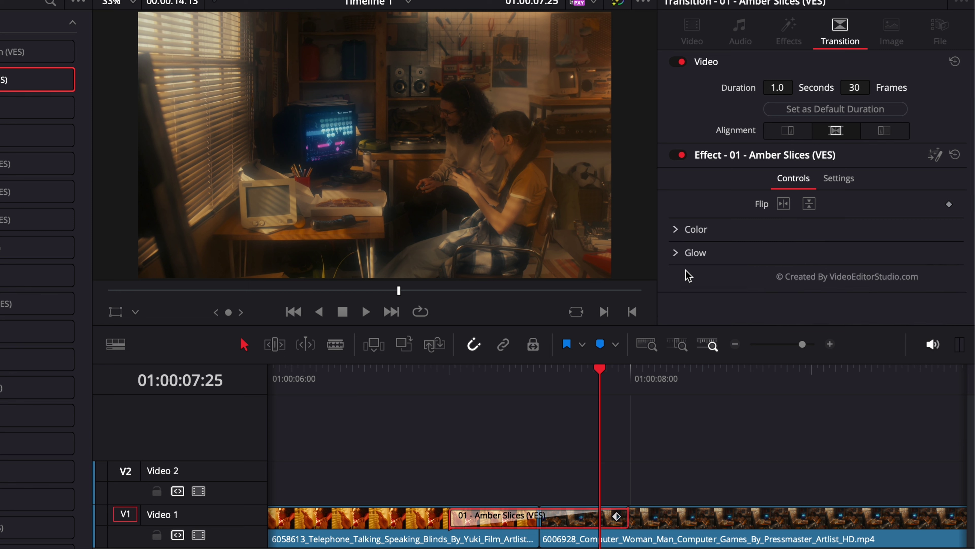
click(674, 252)
click(674, 253)
click(365, 380)
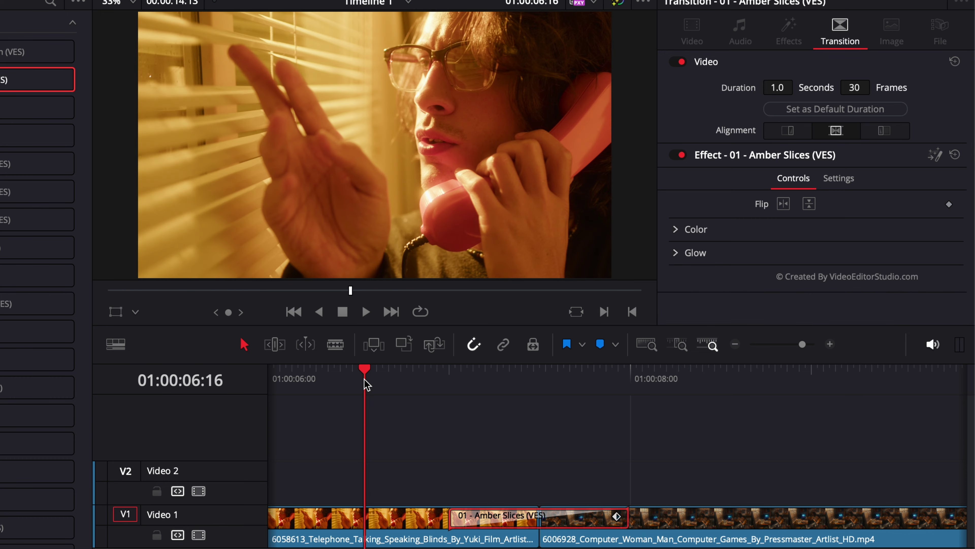
key(space)
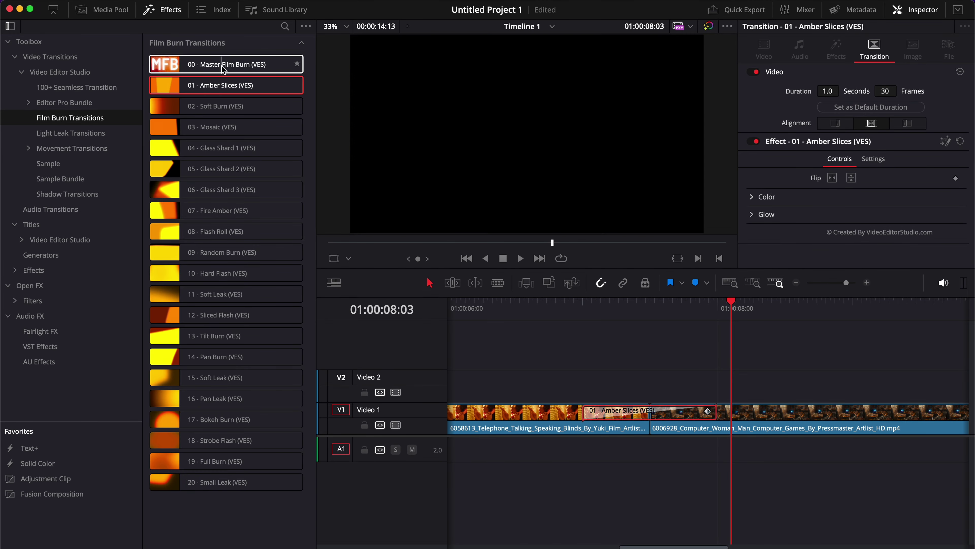
Swap Amber Slices for 00 - Master Film Burn (VES) and expand the Inspector to full height
click(222, 65)
mouse_move(221, 66)
mouse_down()
mouse_move(381, 139)
mouse_move(636, 362)
mouse_move(617, 414)
mouse_up()
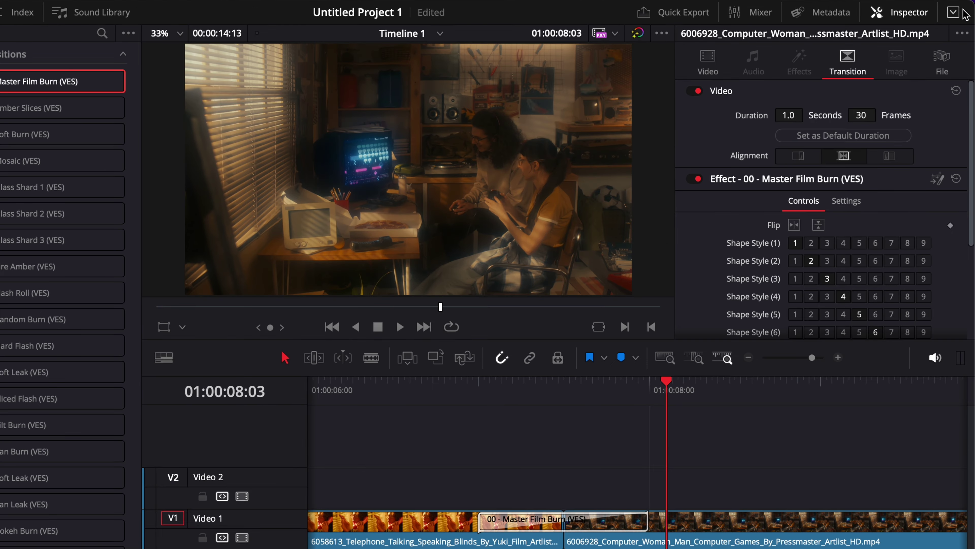
click(954, 13)
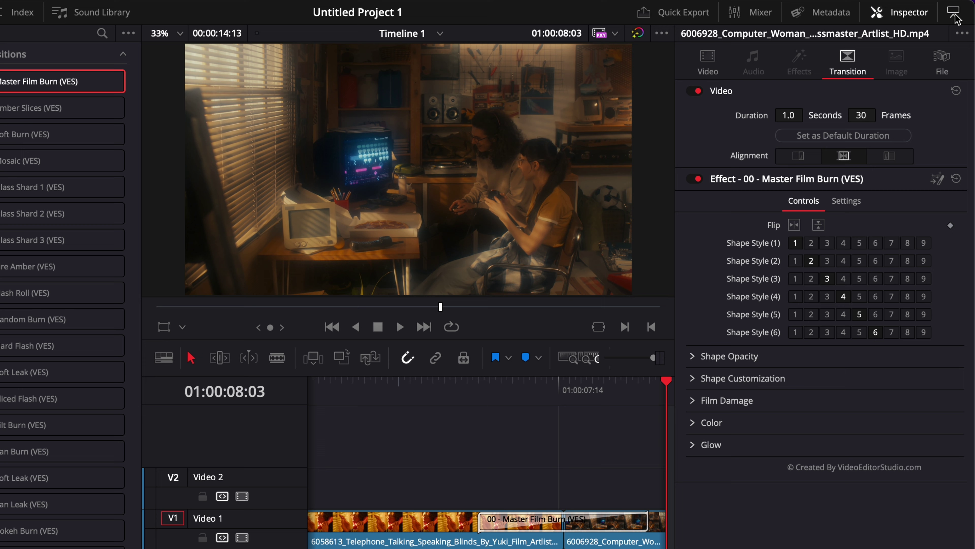
scroll(550, 504, right, 5)
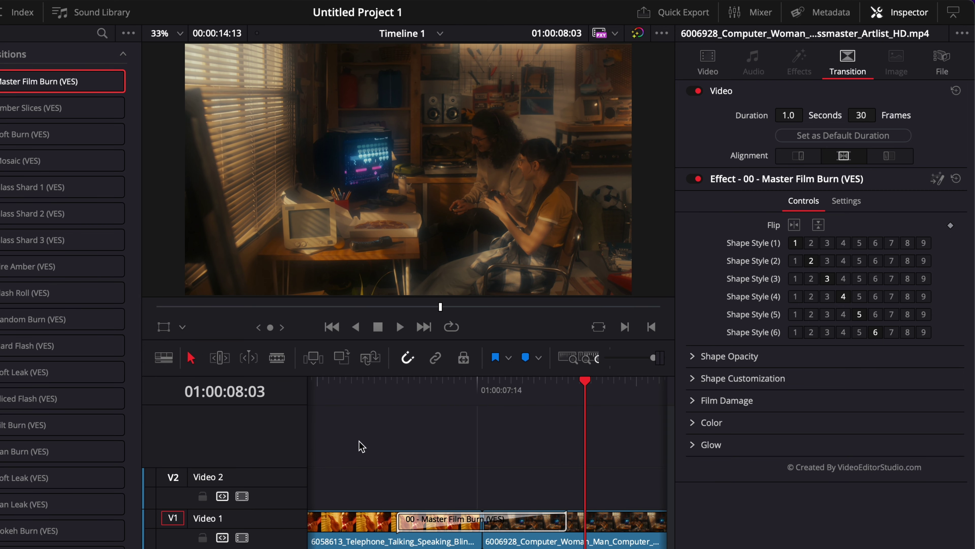
Play the Master Film Burn transition from just before the cut
click(354, 395)
key(space)
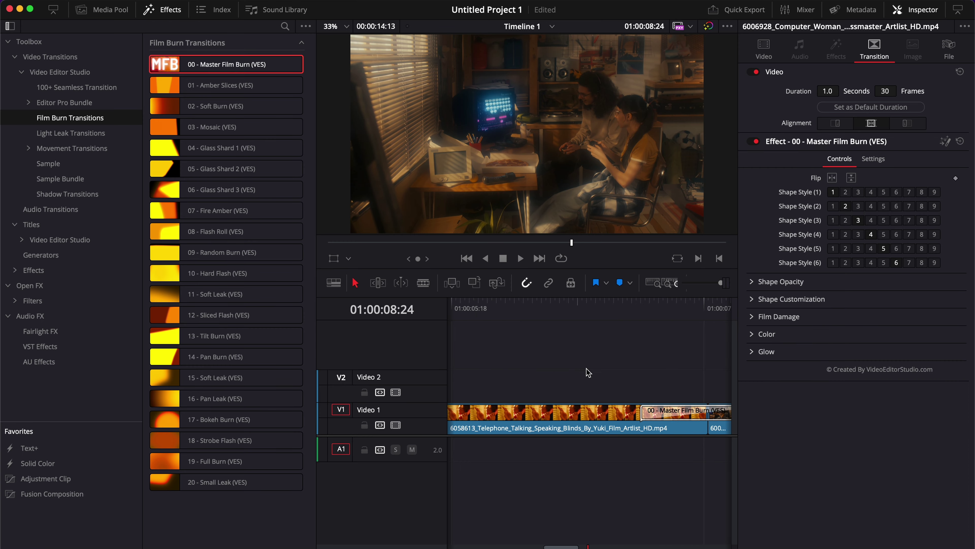
key(space)
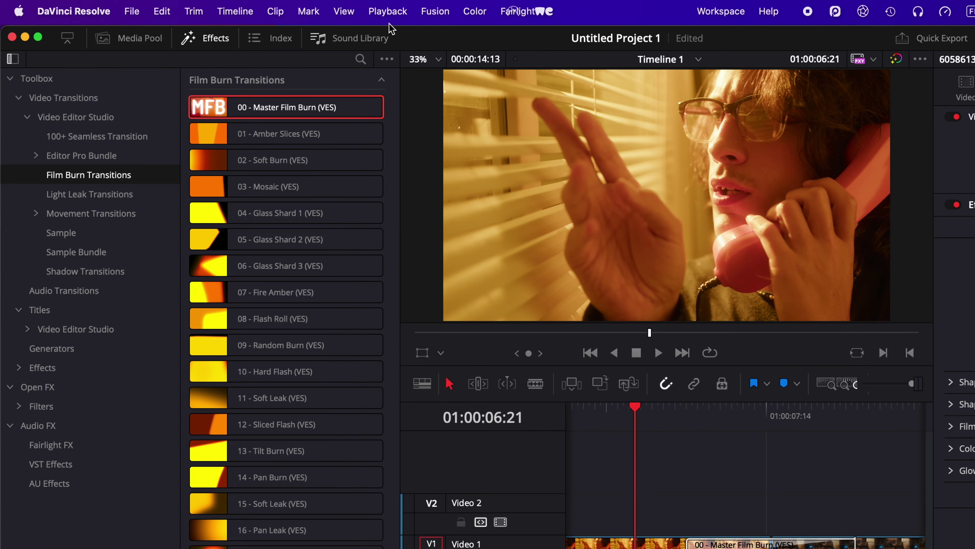
click(388, 11)
Set Playback > Render Cache to Smart and play the transition
mouse_move(389, 106)
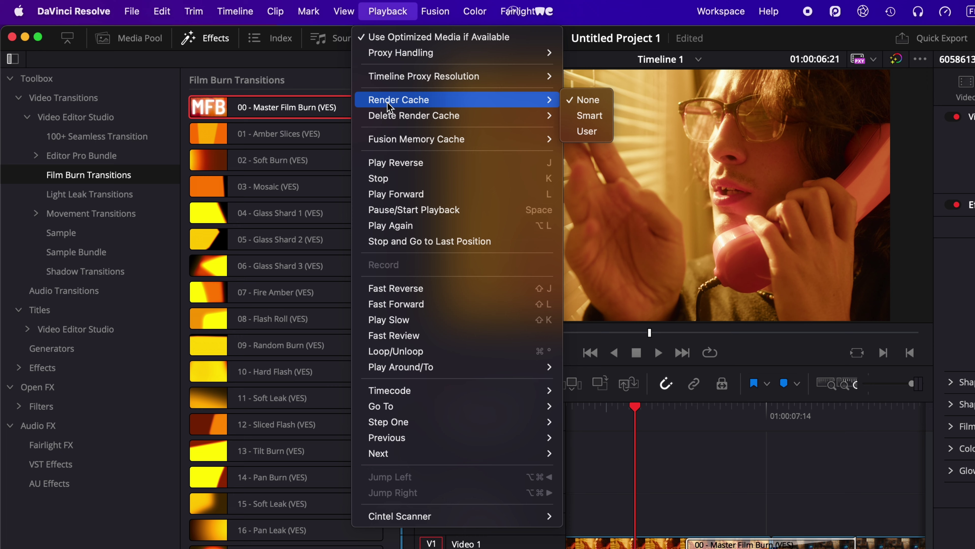
click(587, 116)
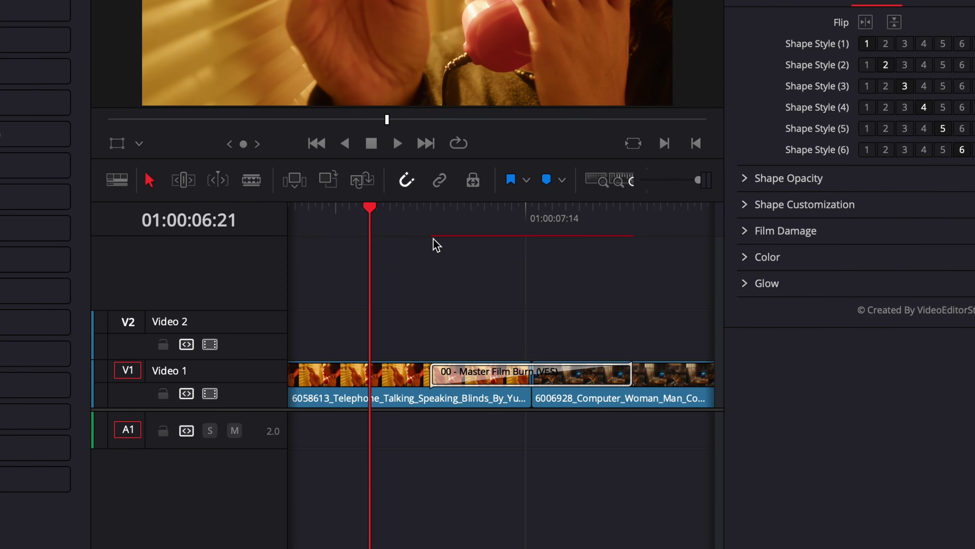
key(space)
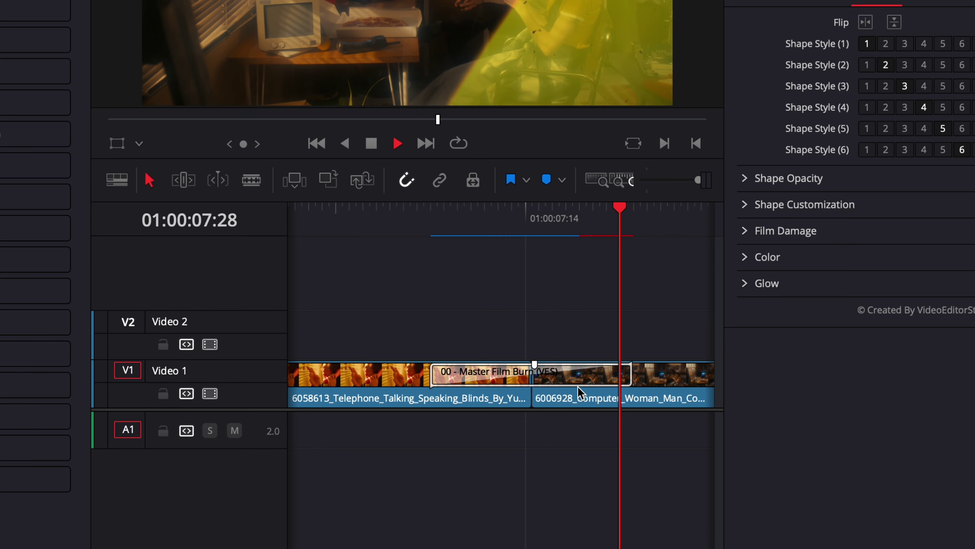
key(space)
Replay the transition from before the cut, scrubbing from 01:00:07:00 to 01:00:08:00
scroll(444, 351, left, 3)
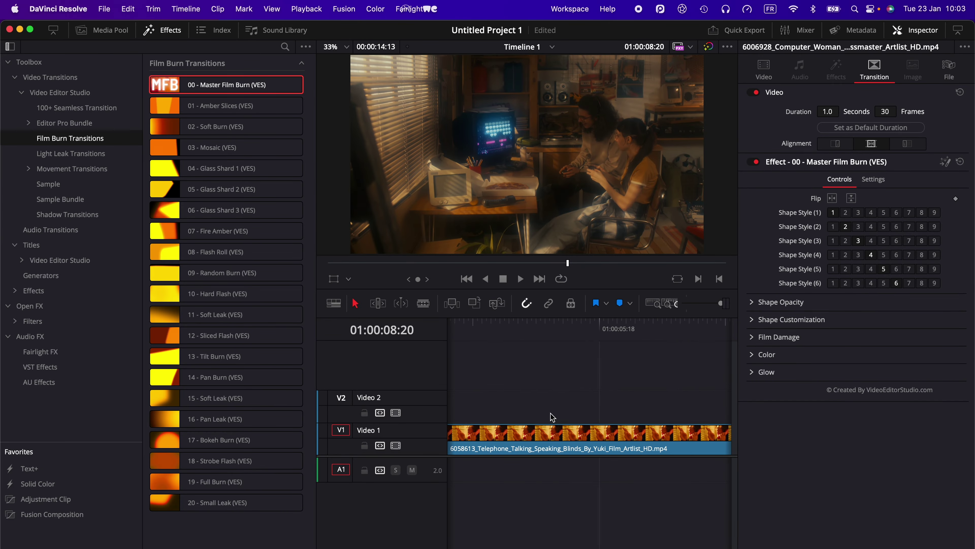
scroll(552, 417, right, 3)
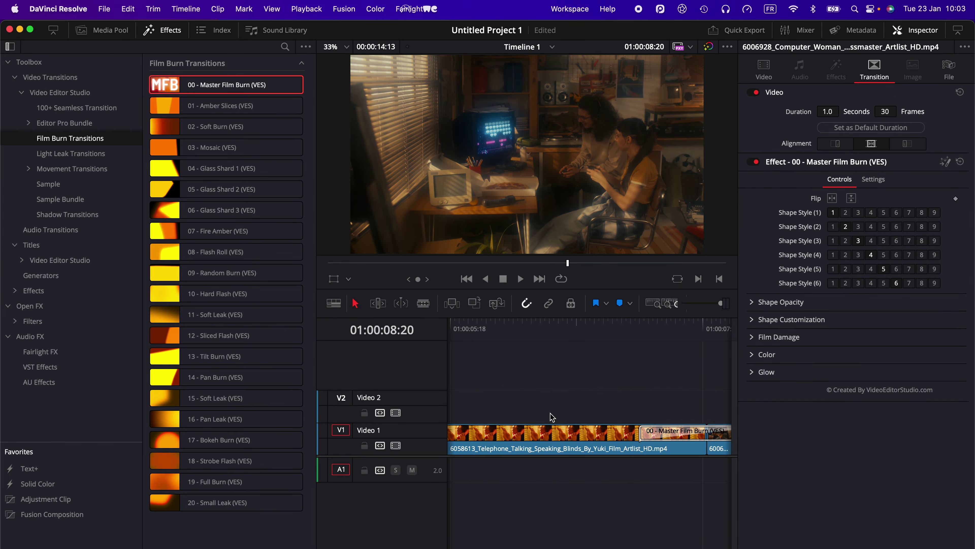
click(533, 331)
key(space)
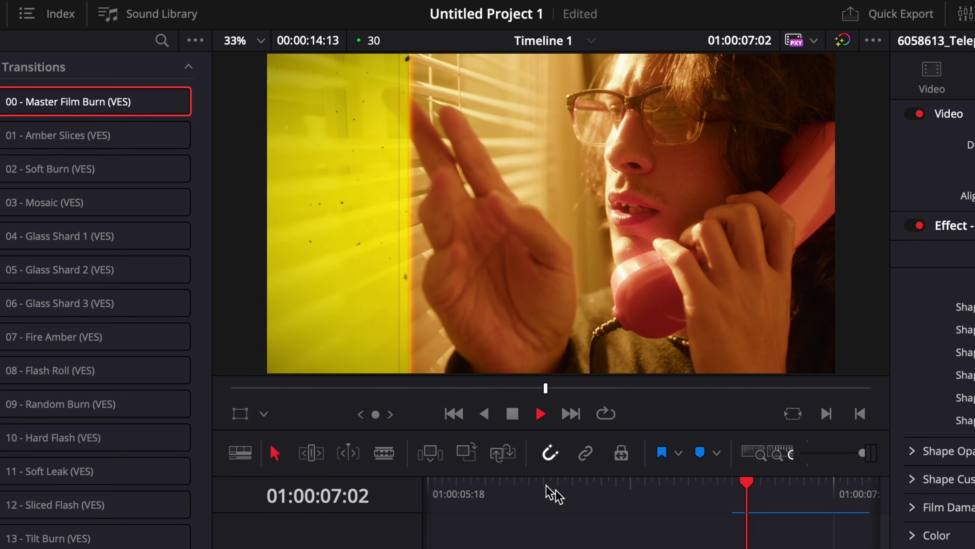
key(space)
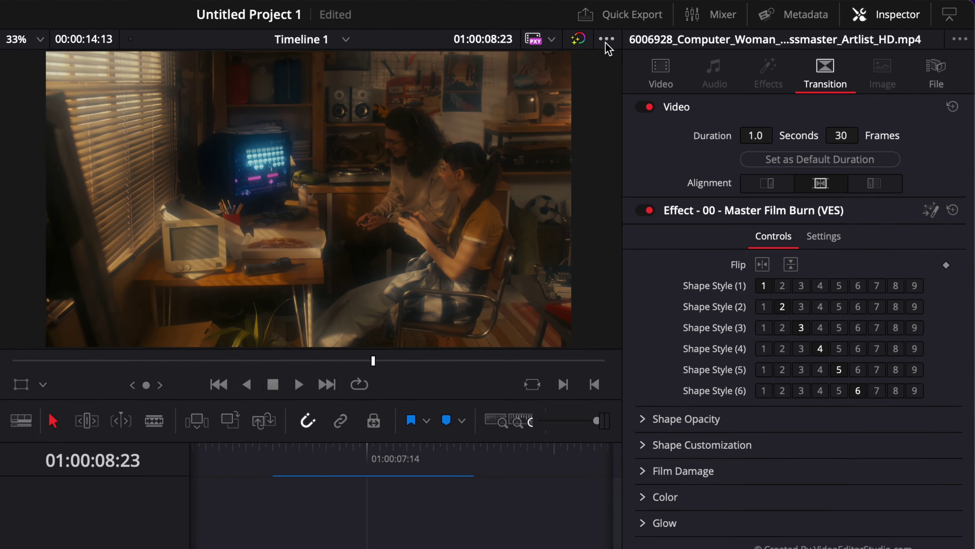
click(727, 26)
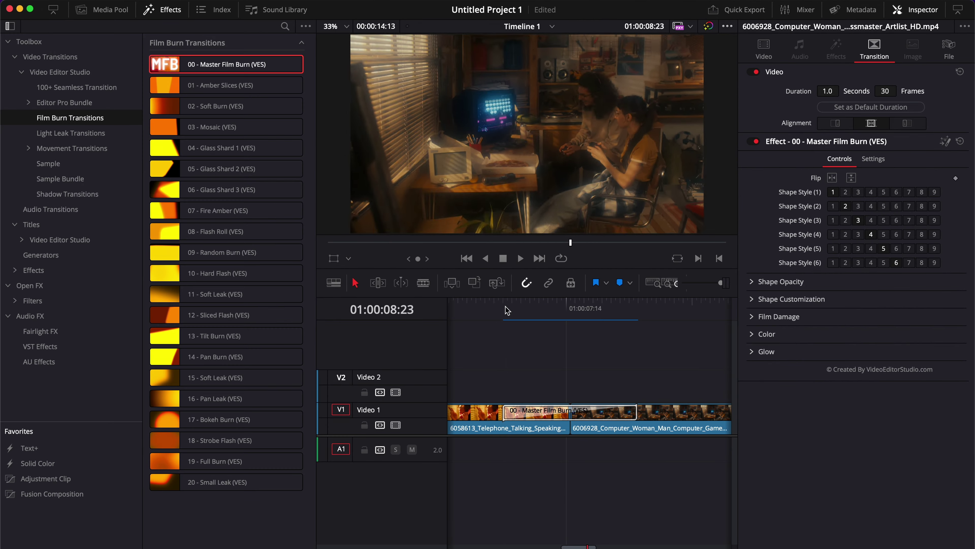
click(224, 494)
drag(507, 307, 633, 318)
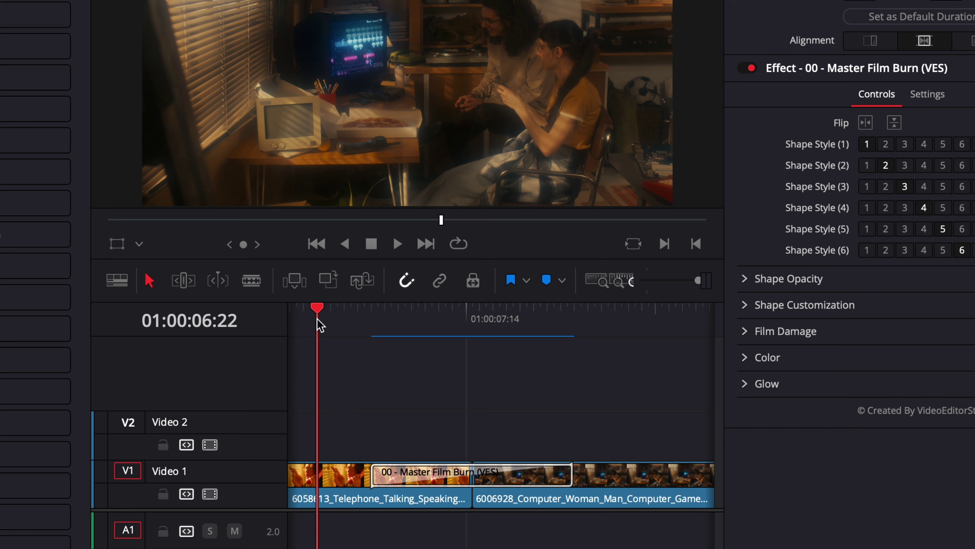
key(space)
key(space)
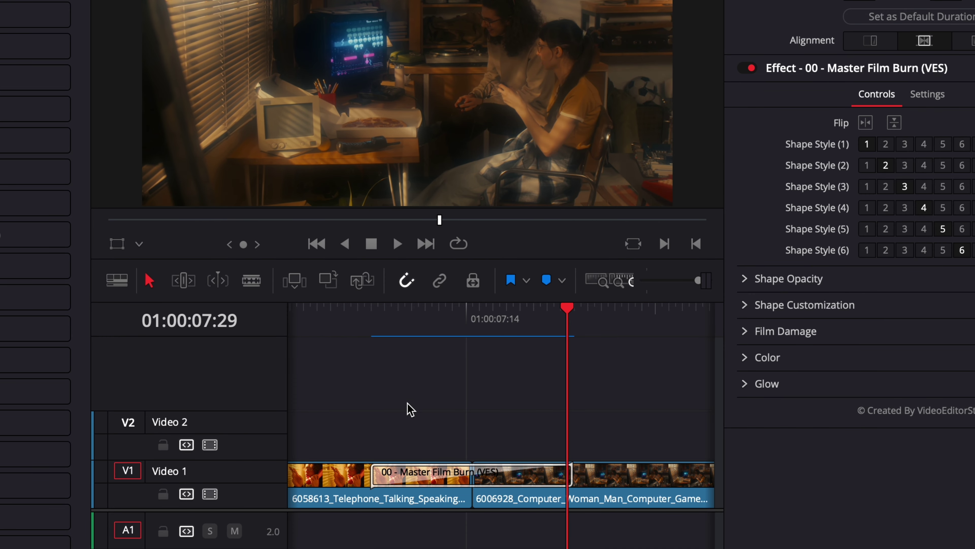
Scrub to the first film-burn frames and step frame by frame through the yellow burn sweep
mouse_move(416, 328)
mouse_down()
mouse_move(473, 325)
mouse_move(406, 326)
mouse_move(416, 331)
mouse_up()
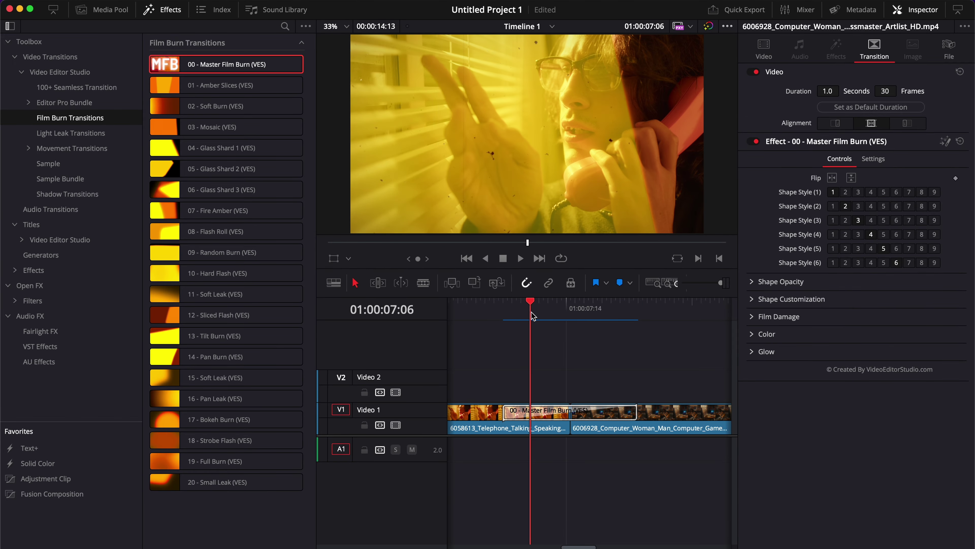
drag(532, 316, 503, 317)
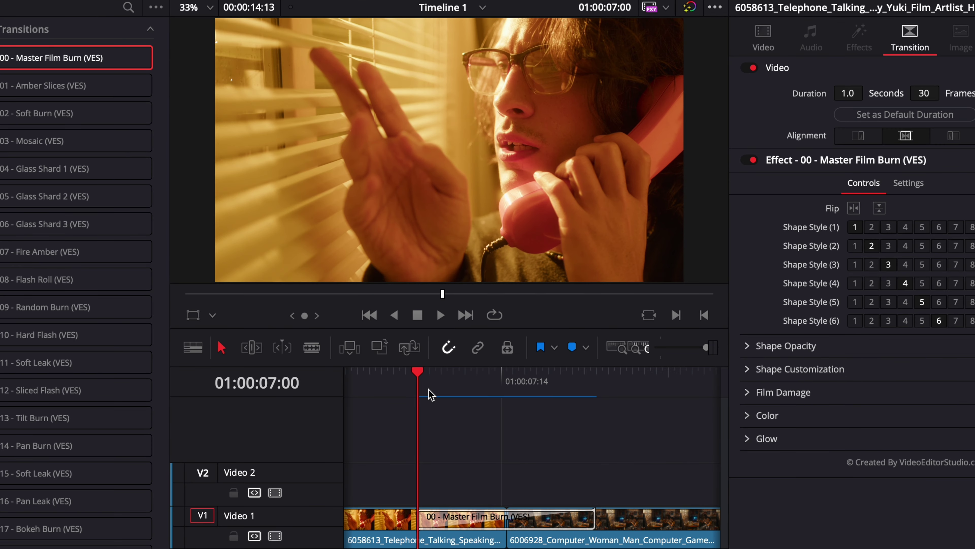
mouse_move(430, 393)
mouse_down()
mouse_move(441, 394)
mouse_move(430, 394)
mouse_up()
key(Left)
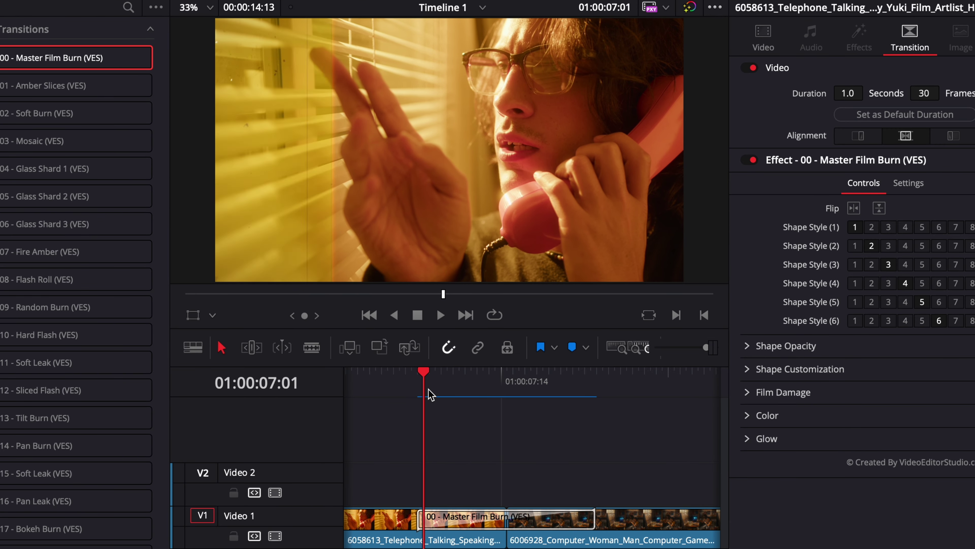
key(Right)
key(Right)
key(Right)
key(Right)
key(Right)
key(Right)
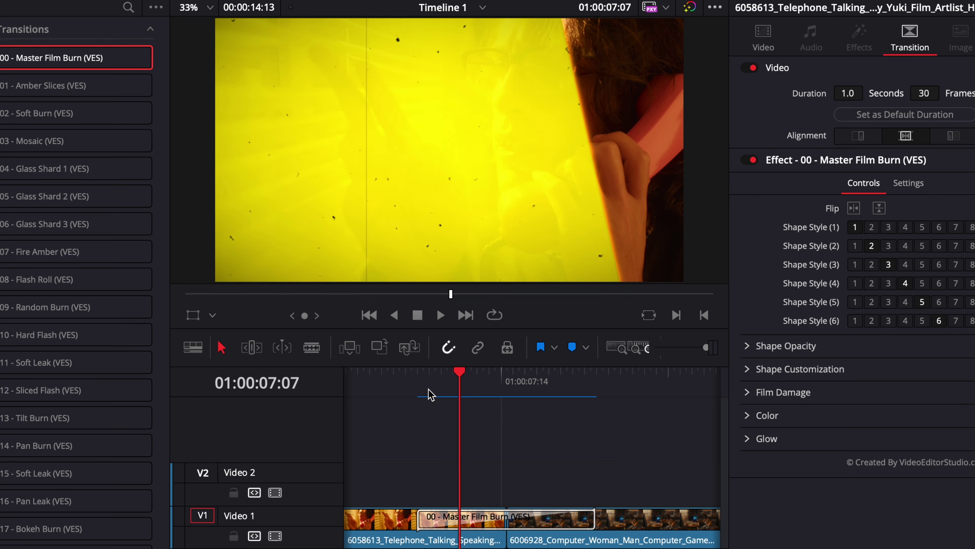
key(Left)
key(Right)
key(Right)
key(Right)
key(Right)
key(Right)
key(Right)
key(Right)
key(Right)
key(Right)
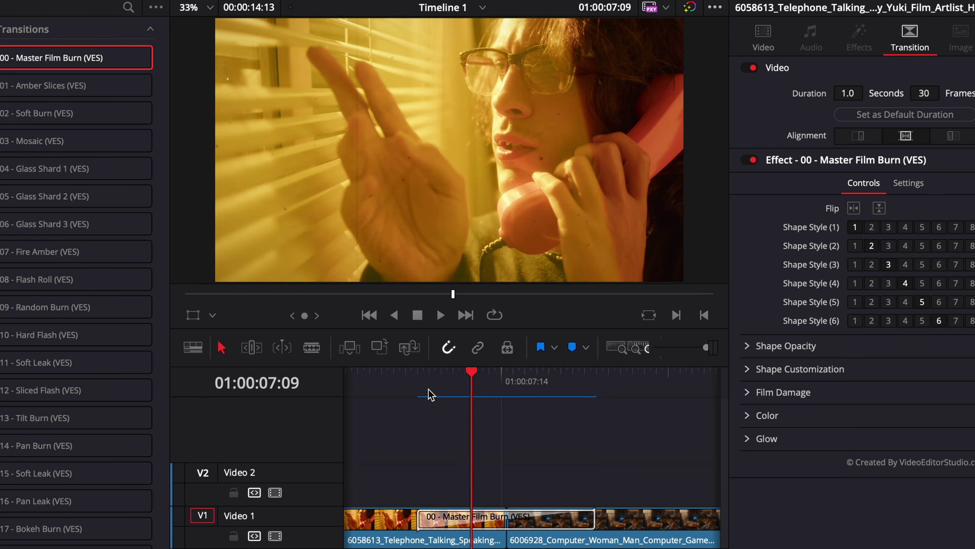
key(Right)
key(Right)
key(Right)
key(Right)
key(Right)
key(Right)
key(Right)
key(Right)
key(Right)
key(Right)
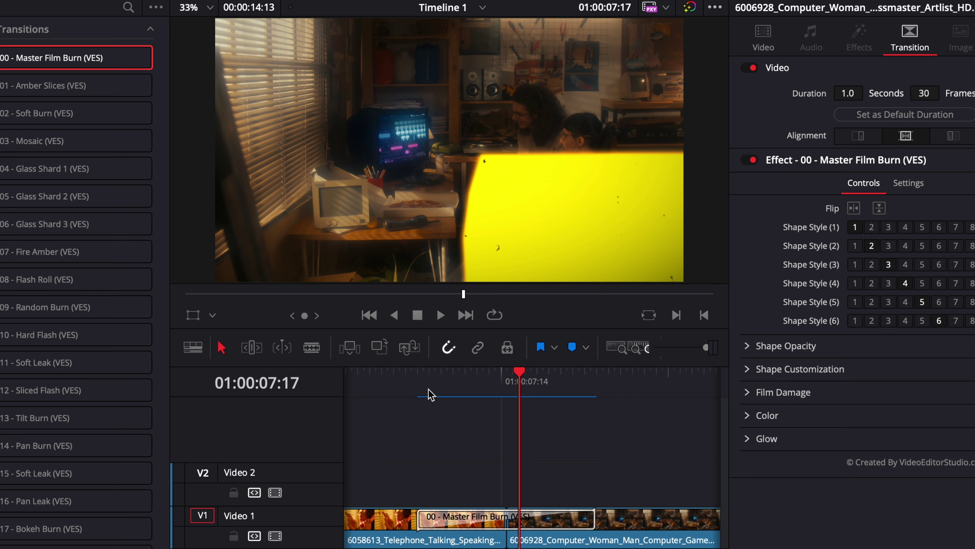
key(Right)
key(Right)
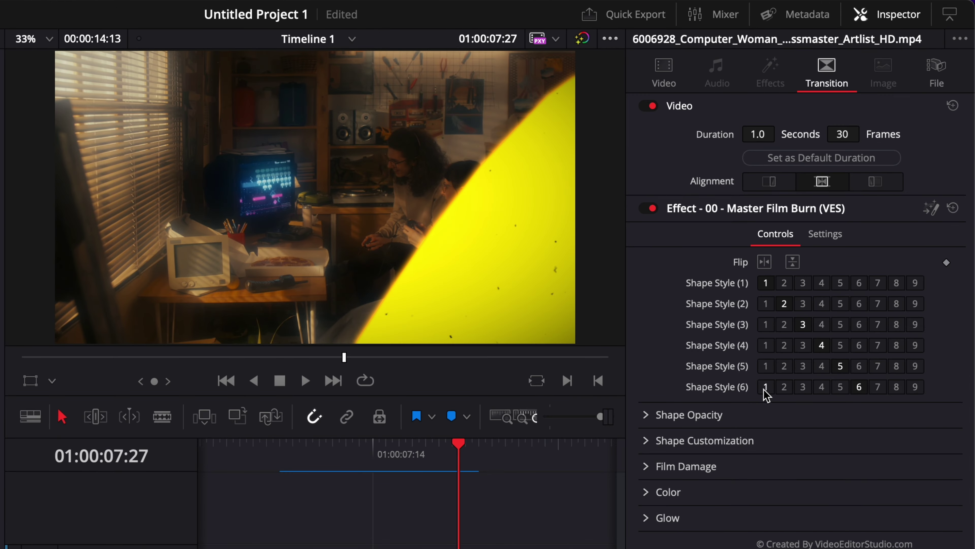
Try Shape Style (6) options 1 through 5 on the Master Film Burn transition
click(832, 263)
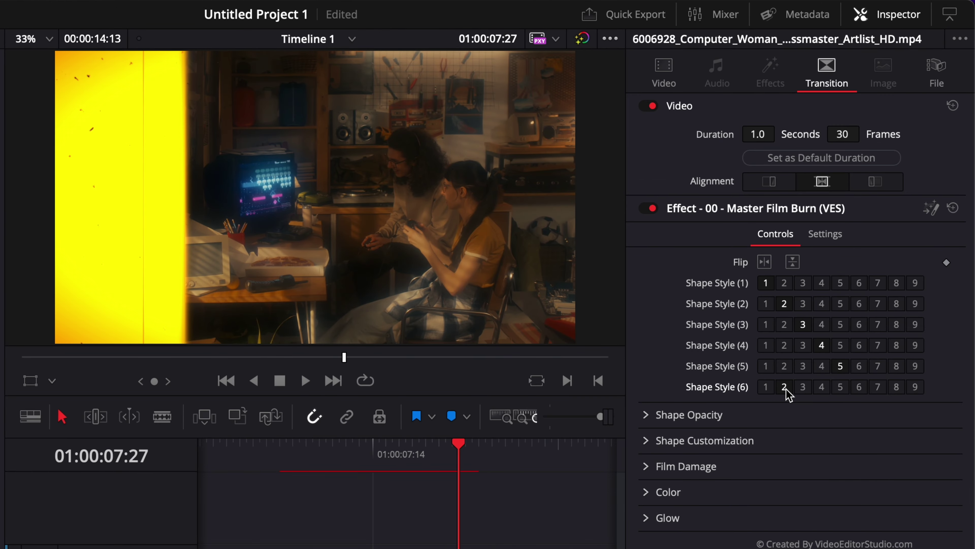
click(785, 387)
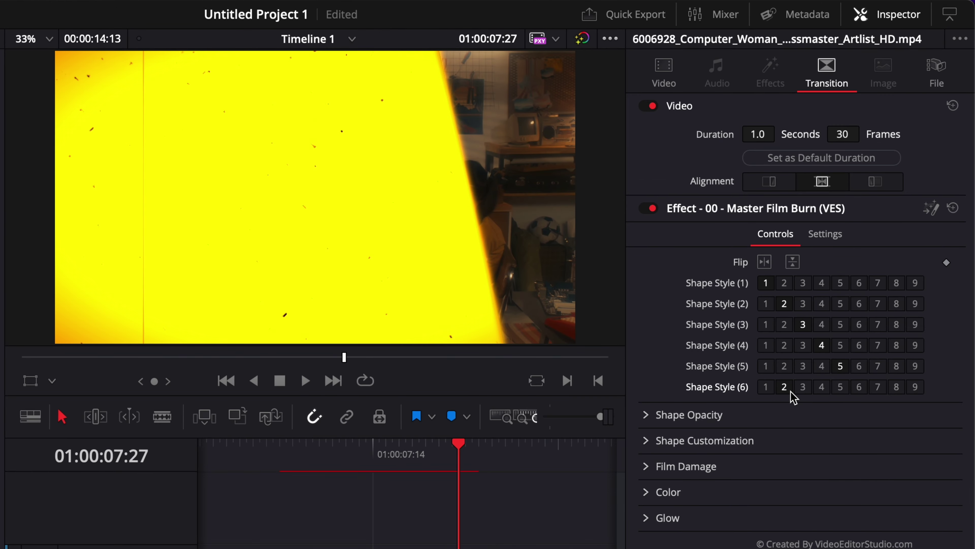
click(767, 388)
click(785, 387)
click(804, 387)
click(821, 387)
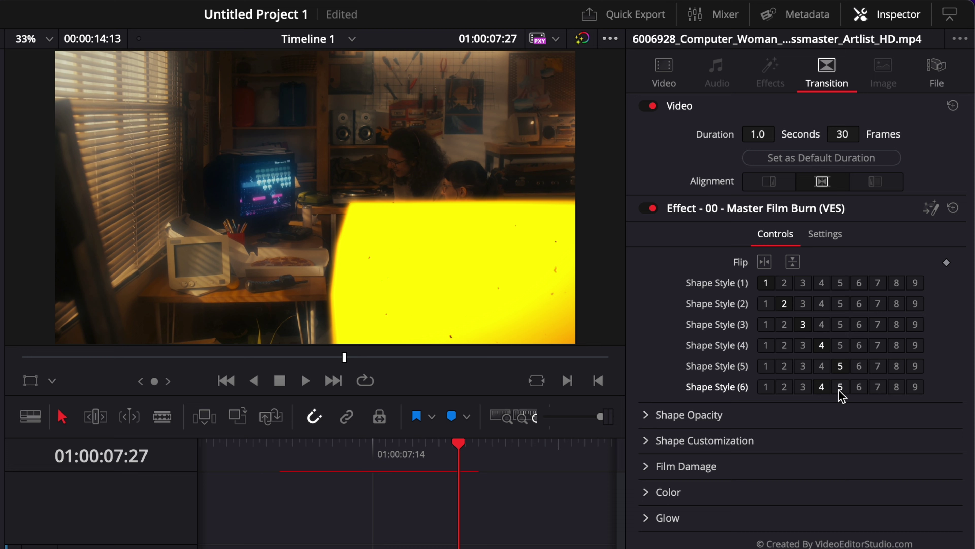
click(840, 388)
Try styles 6–9, settle Shape Style (6) on 1, and step through from the transition start
click(859, 387)
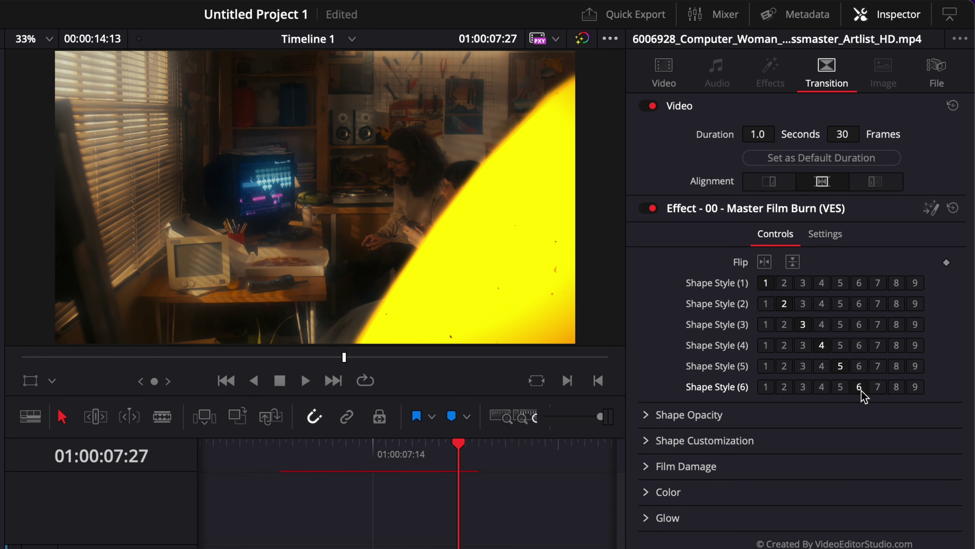
click(878, 388)
click(896, 388)
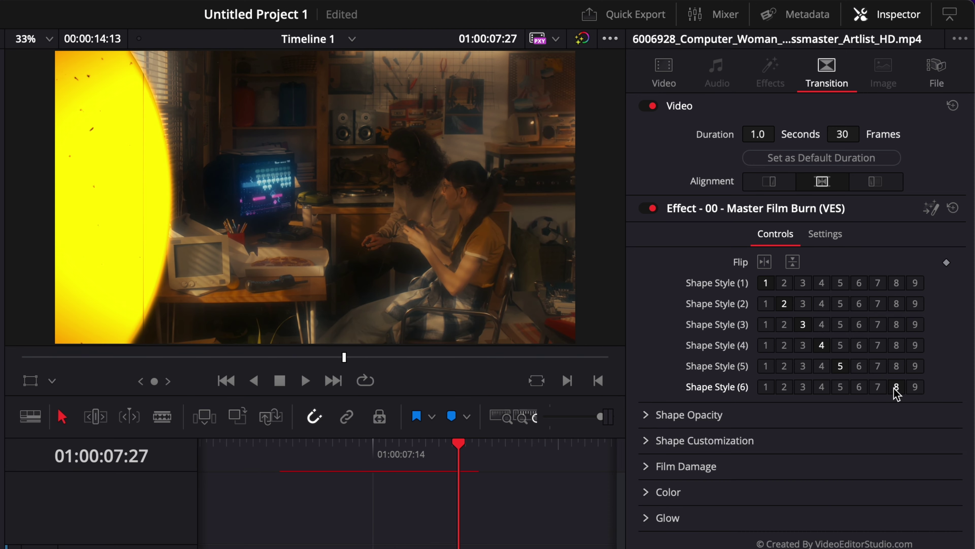
click(915, 387)
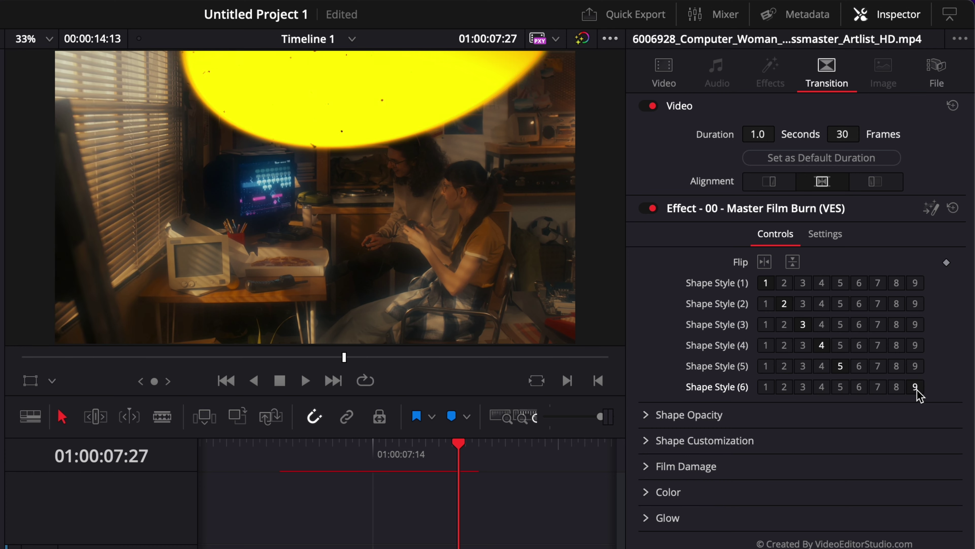
click(860, 387)
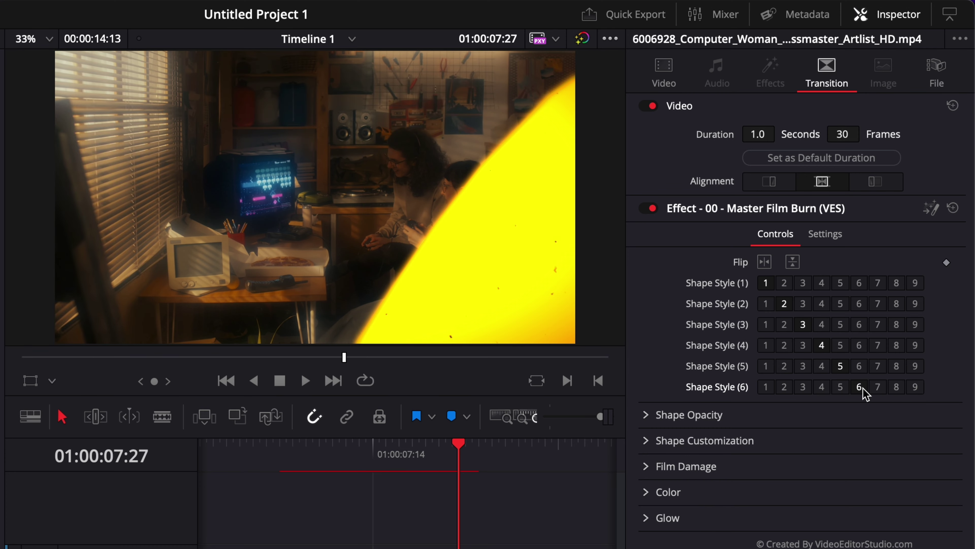
click(765, 388)
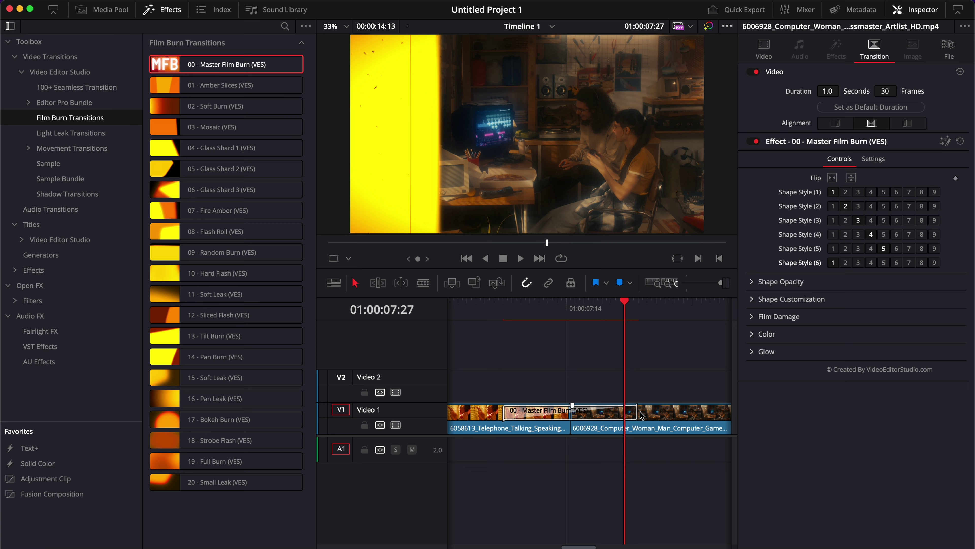
click(501, 309)
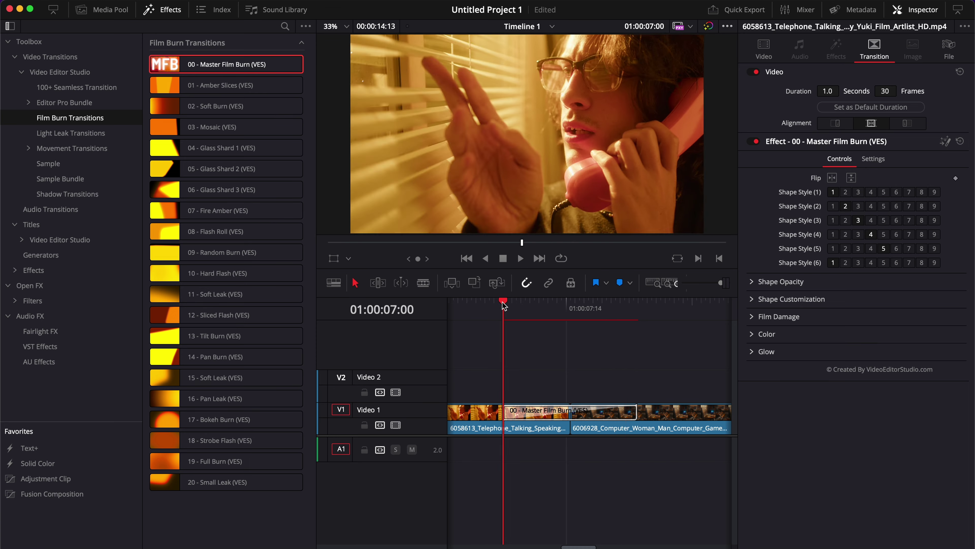
key(Right)
key(Right)
key(Right)
key(Right)
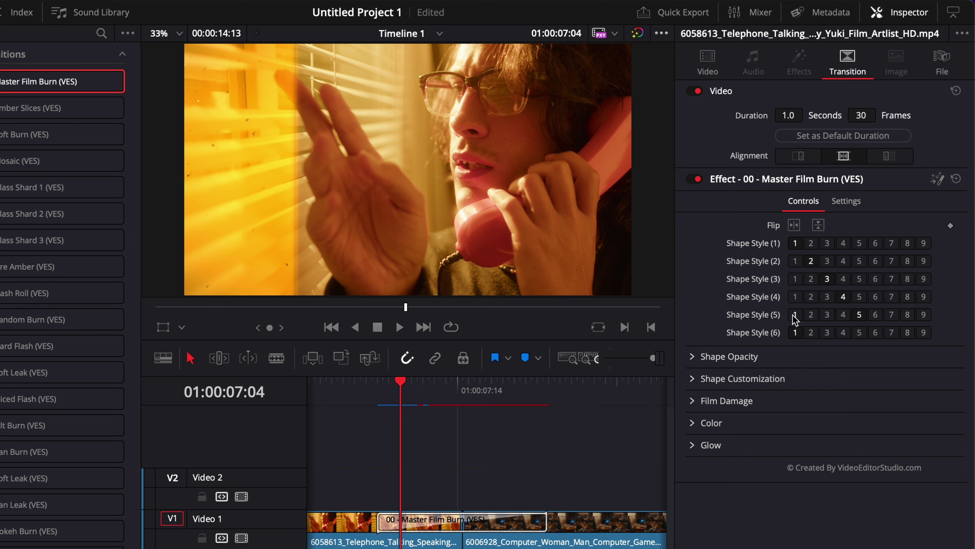
Set Shape Style (6) back to 6 and check the burn frames near the transition's end
click(875, 332)
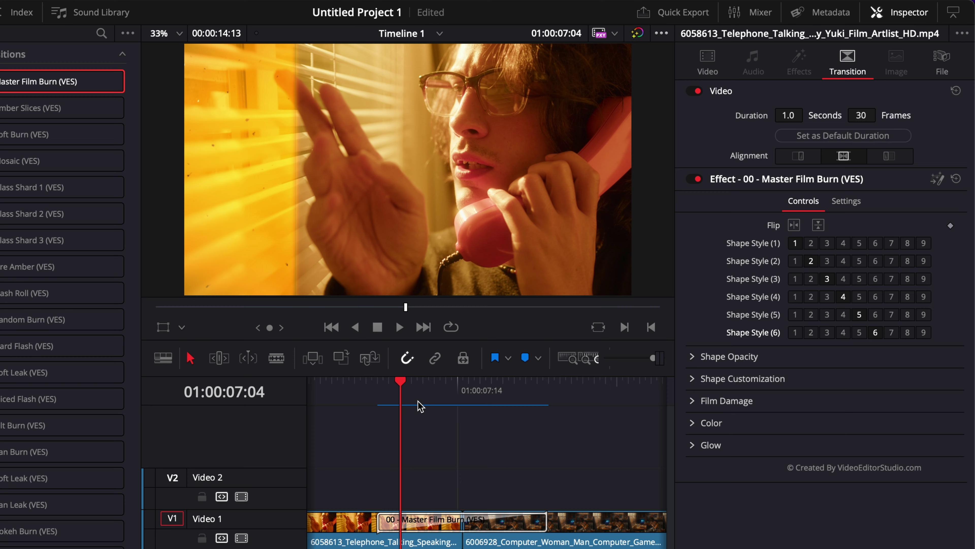
click(425, 392)
click(509, 401)
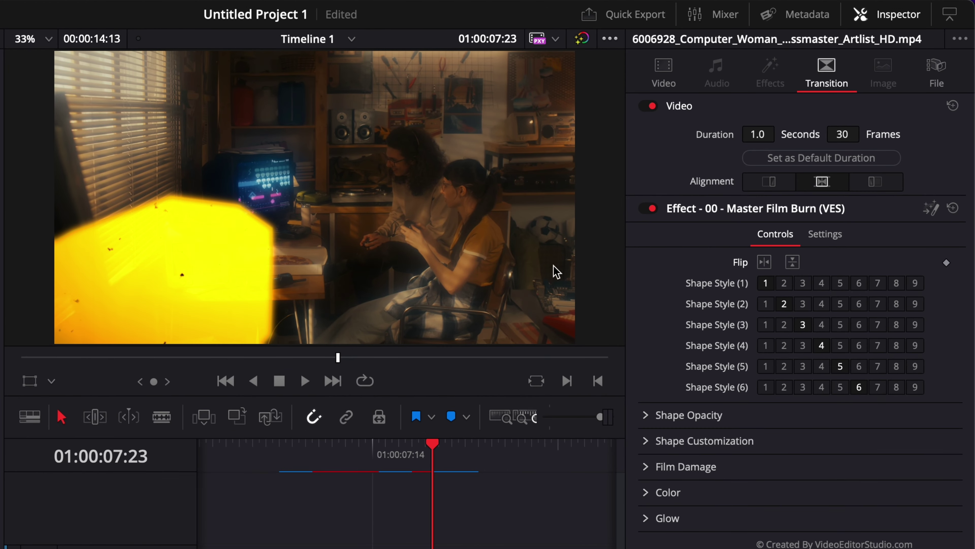
Toggle Flip horizontal and vertical on and off, then expand Shape Opacity showing all 1.0
click(765, 263)
click(767, 263)
click(792, 263)
click(793, 264)
click(646, 416)
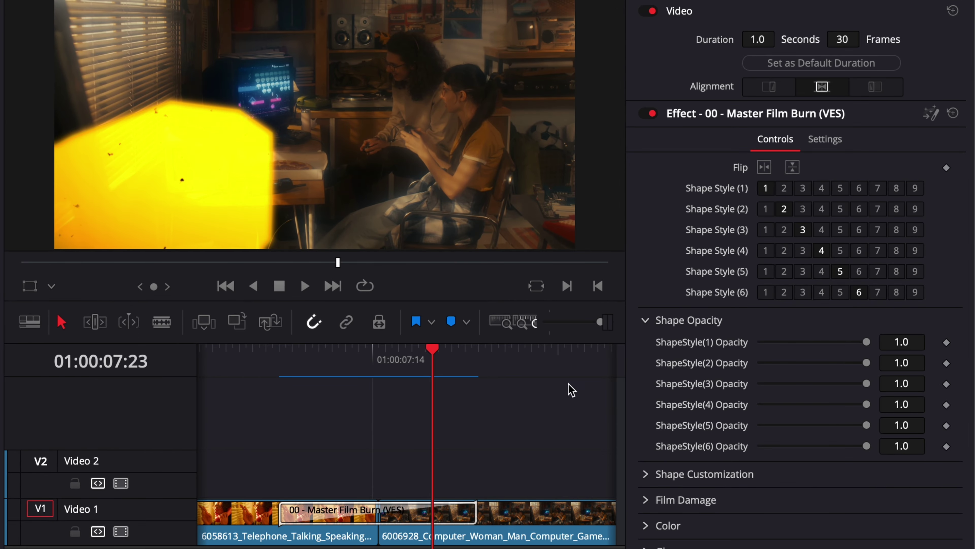
Lower the ShapeStyle(5) Opacity slider to about 0.409
drag(867, 425, 804, 428)
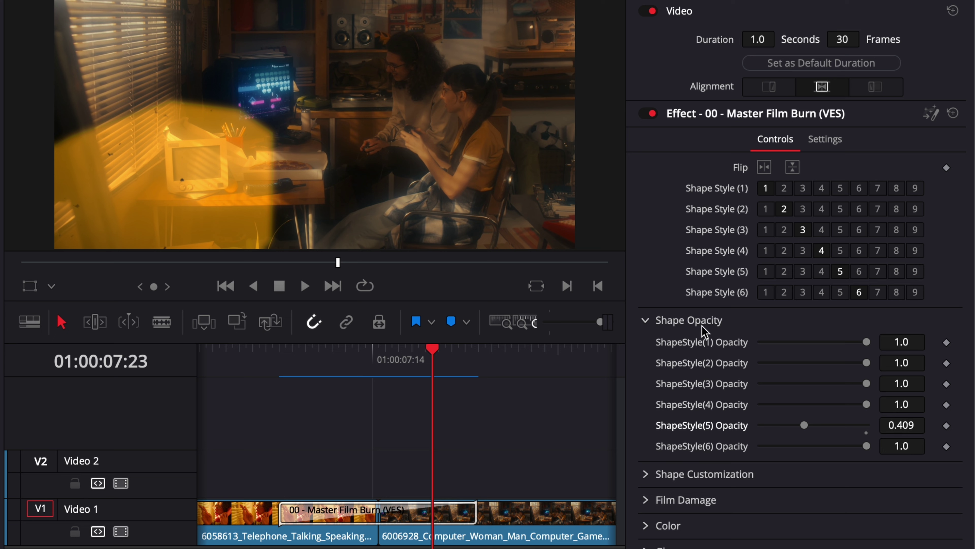
Swap the Shape Opacity section for Shape Customization and scrub the playhead into the burn frames
click(649, 321)
click(649, 348)
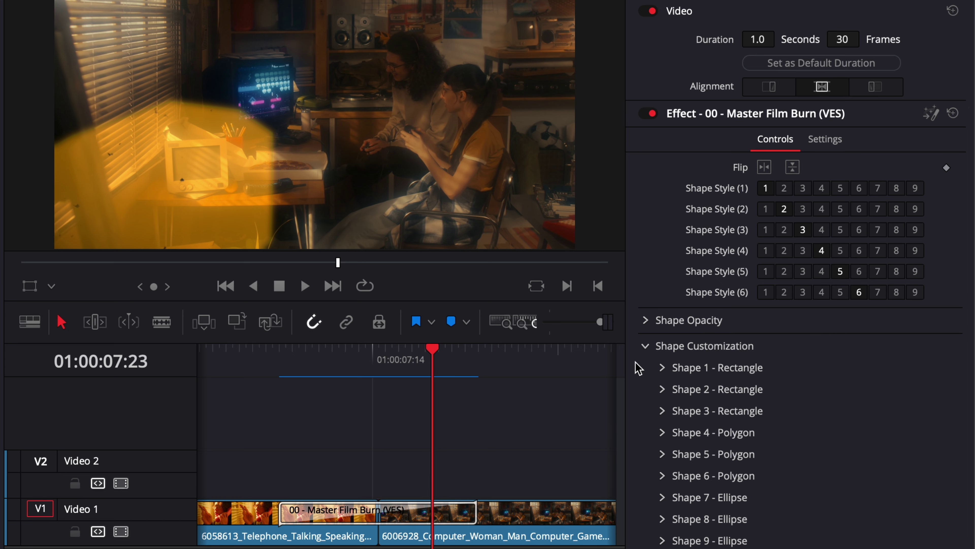
click(291, 367)
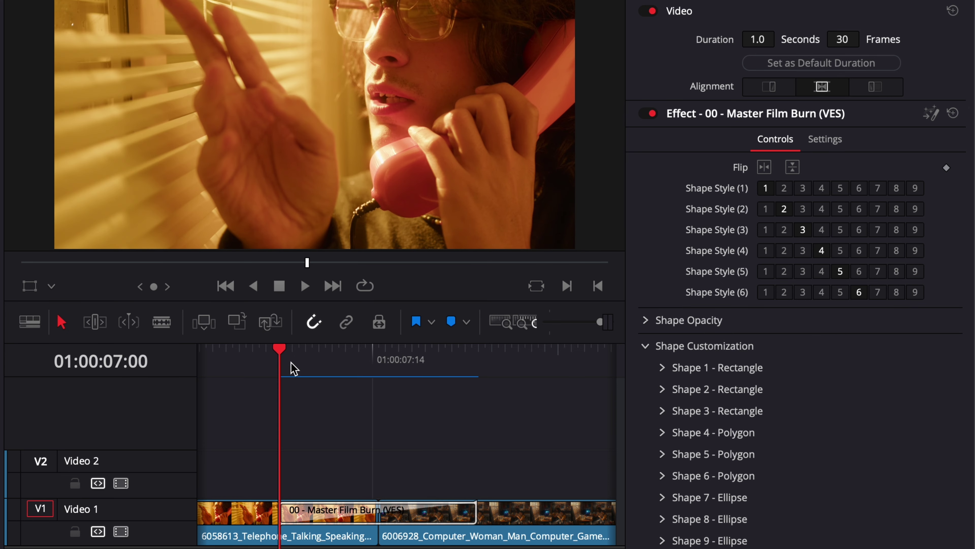
drag(292, 368, 299, 367)
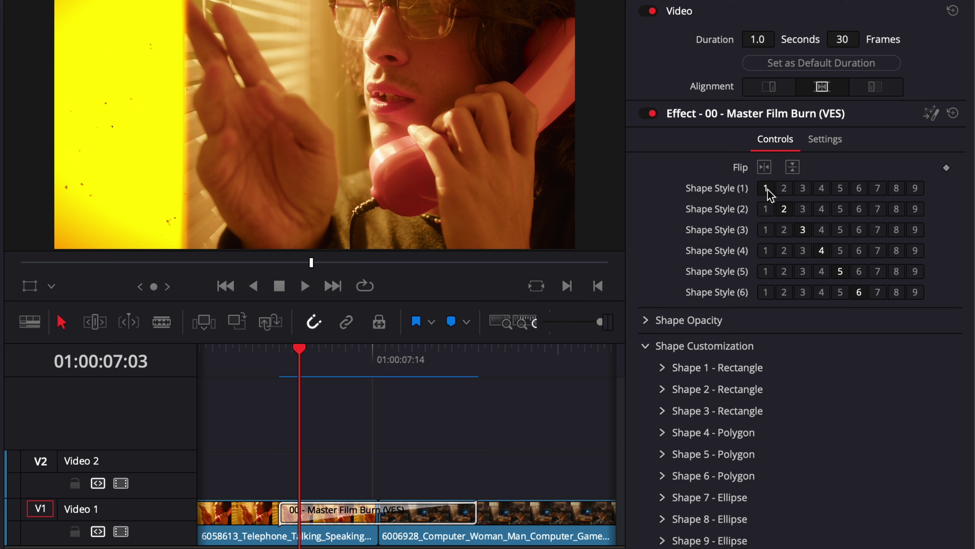
Soften Shape 1's edge, set border 0.095 and Center X -0.703, and Shape Style (6) to 1
click(660, 368)
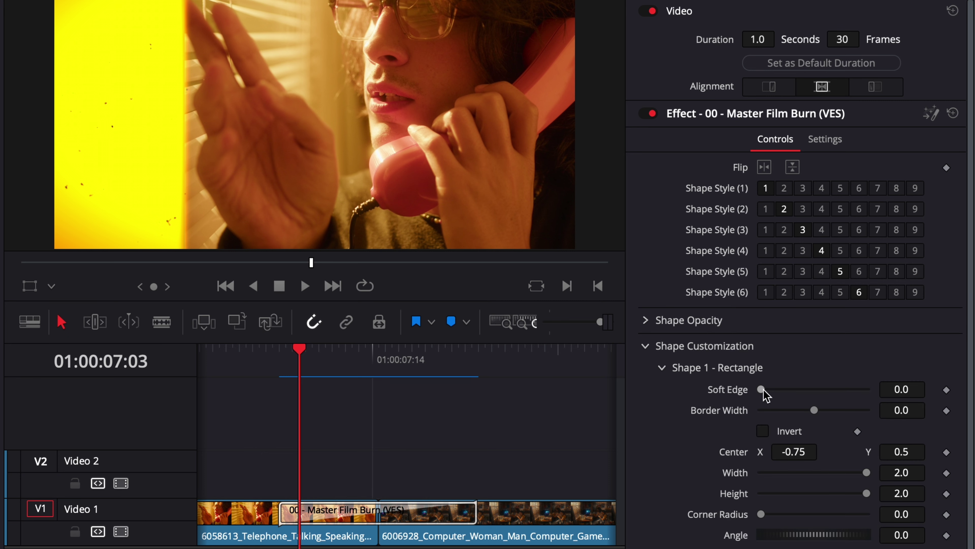
drag(764, 390, 839, 411)
drag(794, 451, 835, 477)
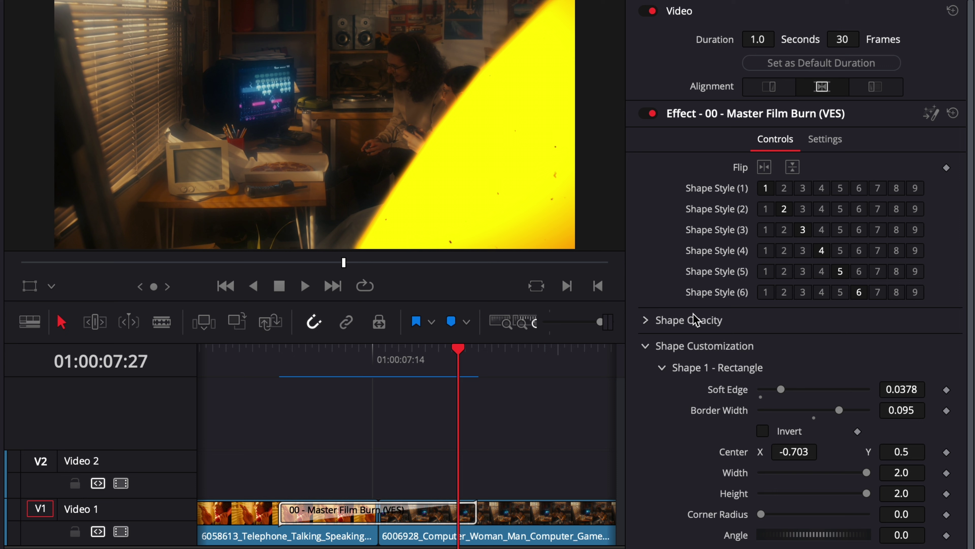
click(765, 293)
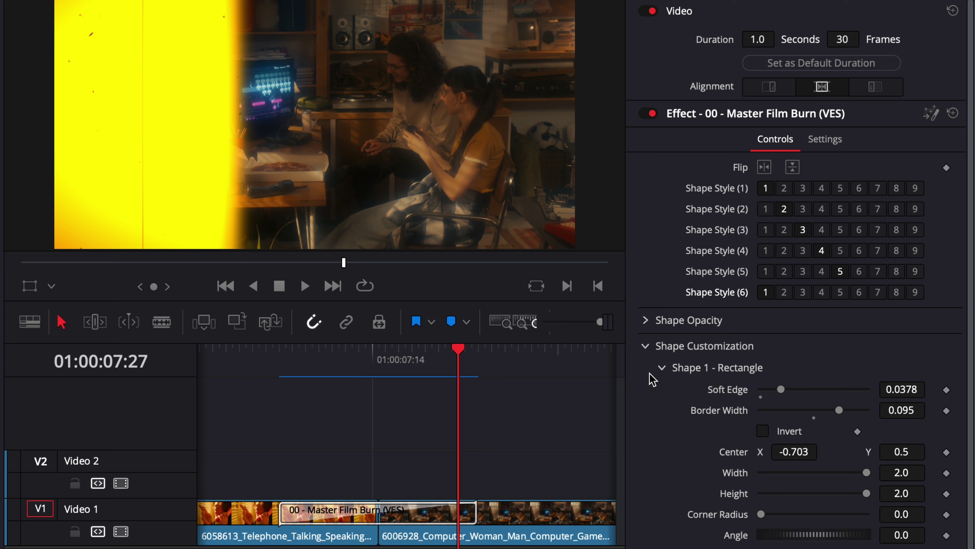
Inspect the Shape 2 and Shape 3 rectangle settings, then collapse Shape Customization
click(662, 367)
click(663, 389)
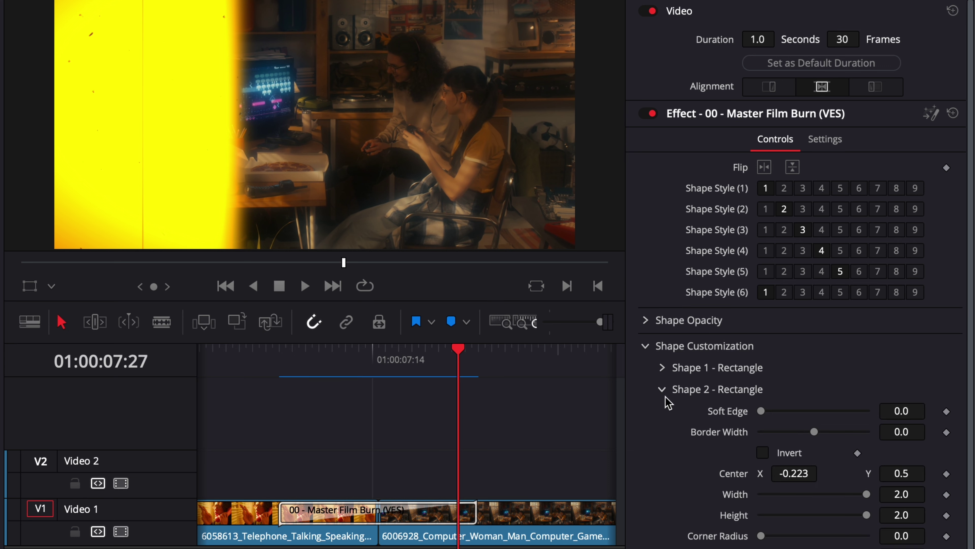
click(663, 390)
click(661, 411)
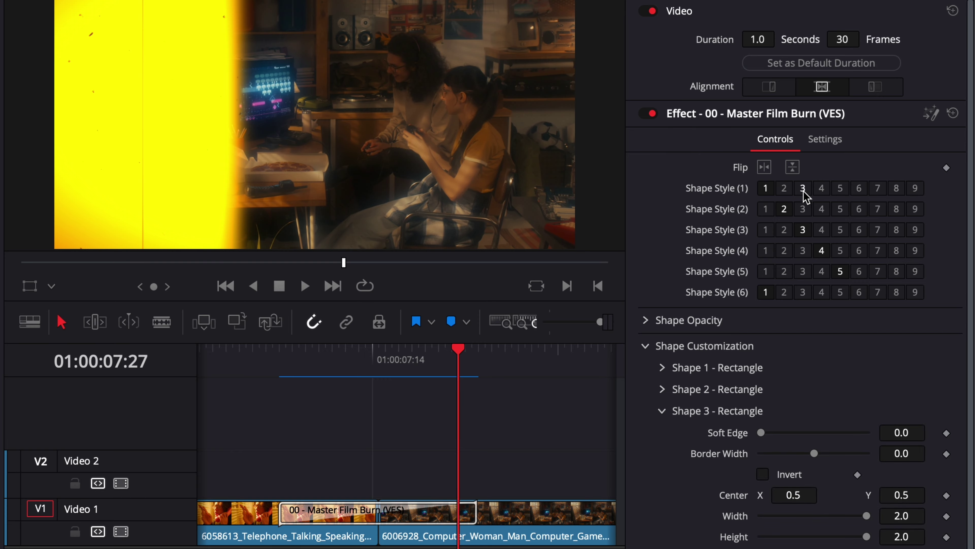
click(646, 345)
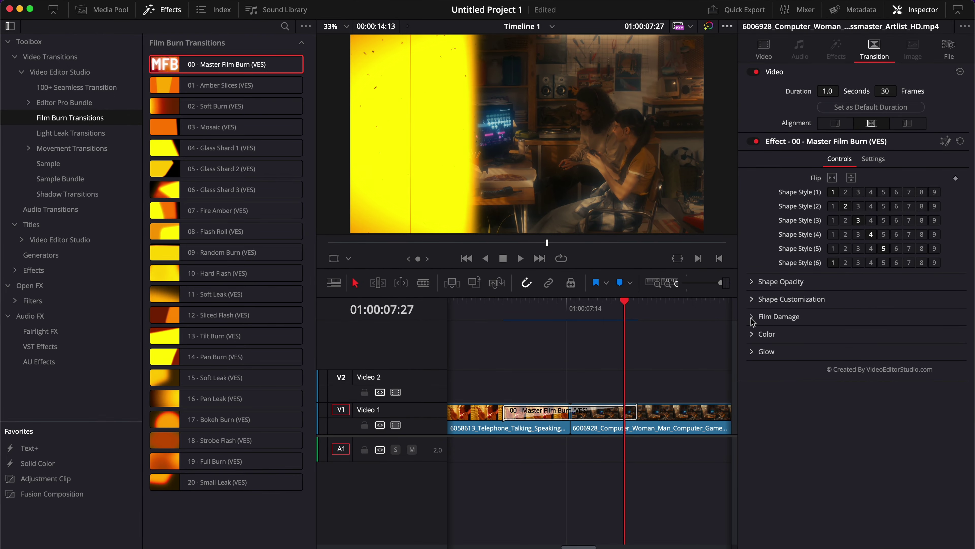
Toggle the Film Damage effect off and back on, and lower Film Blur to 0.0512
click(751, 317)
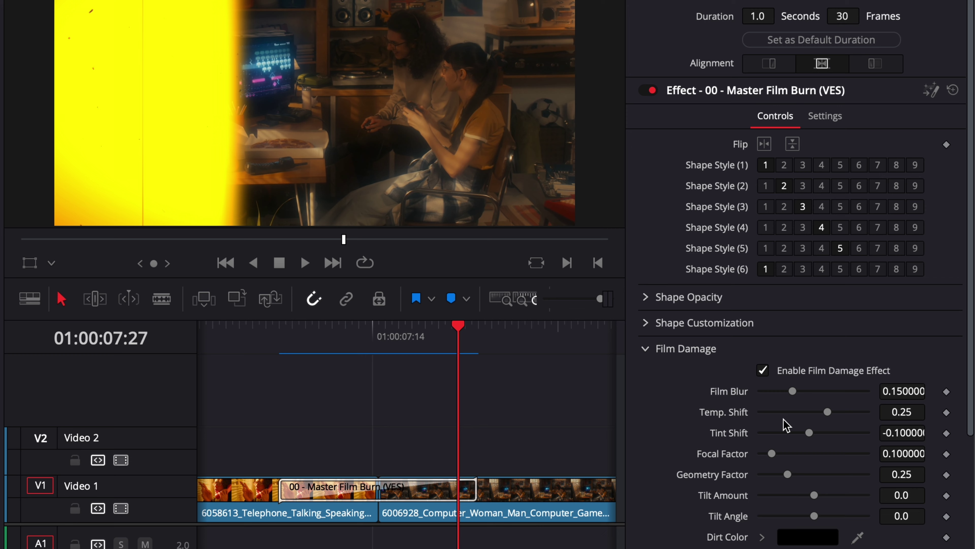
click(763, 371)
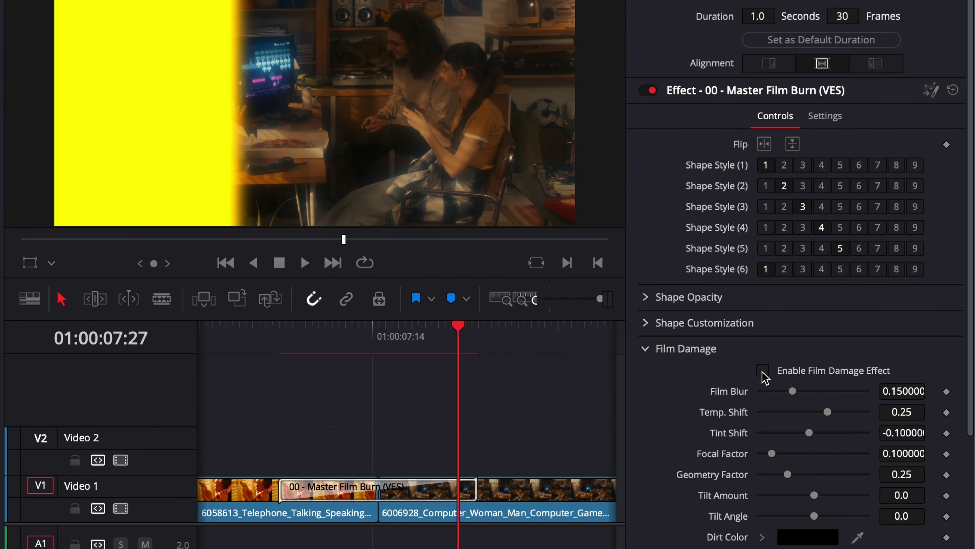
click(762, 371)
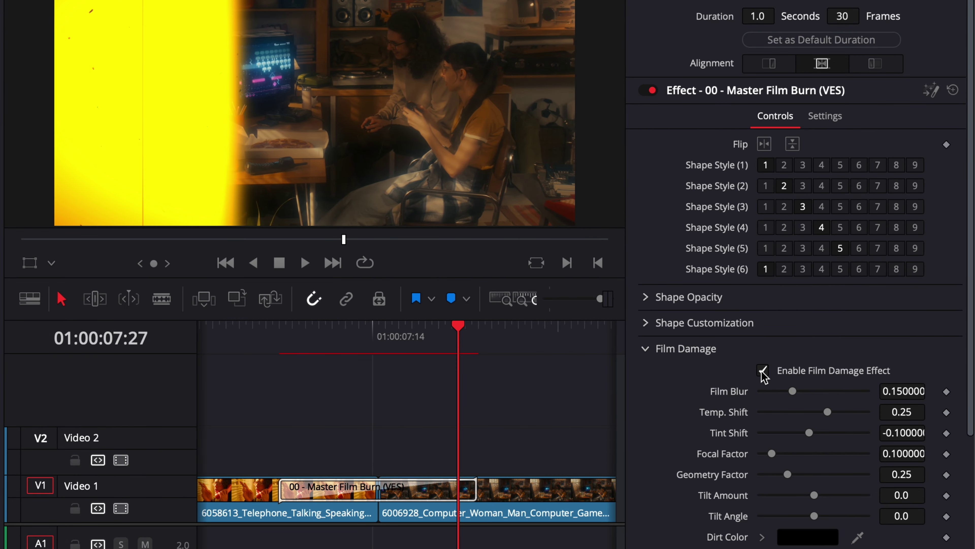
drag(789, 394, 768, 399)
scroll(767, 400, down, 3)
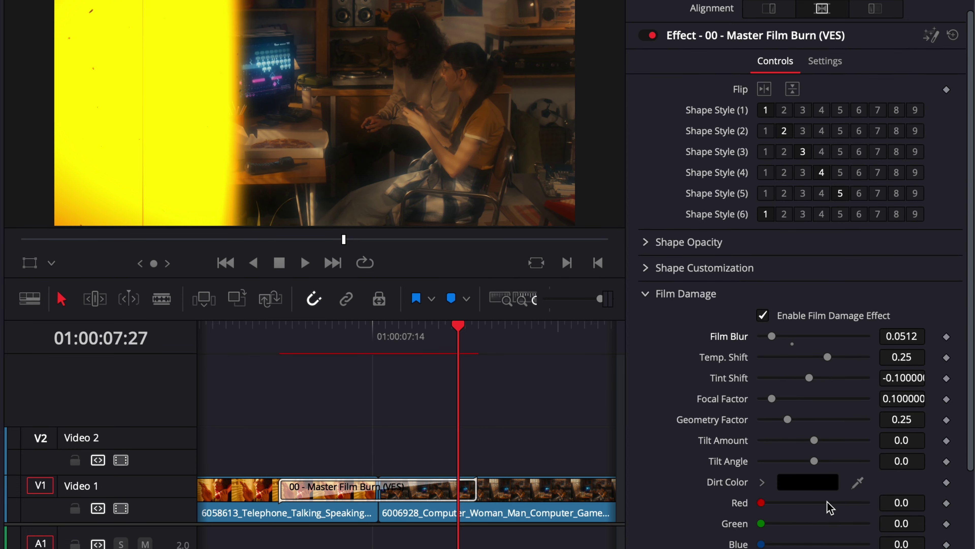
scroll(829, 507, down, 5)
scroll(887, 364, down, 8)
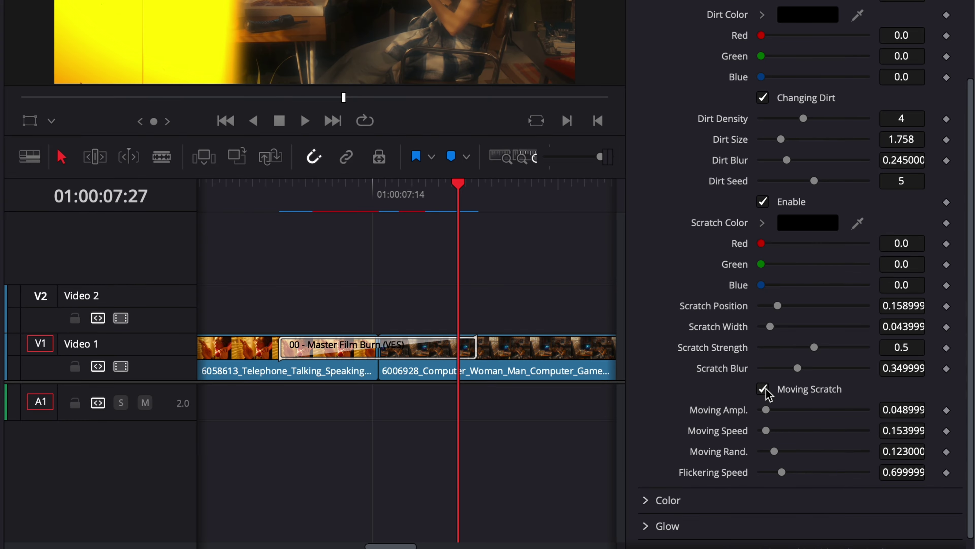
click(831, 439)
click(762, 98)
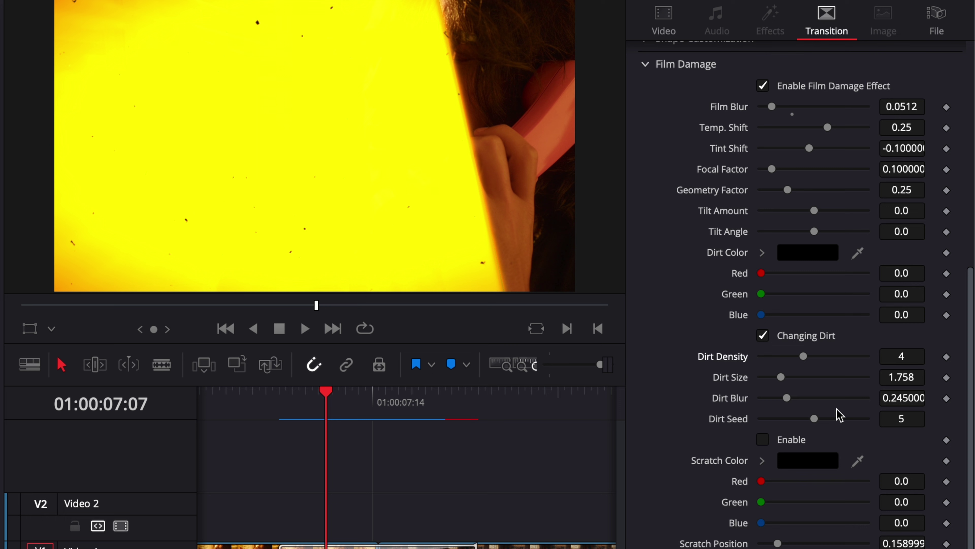
drag(805, 356, 789, 361)
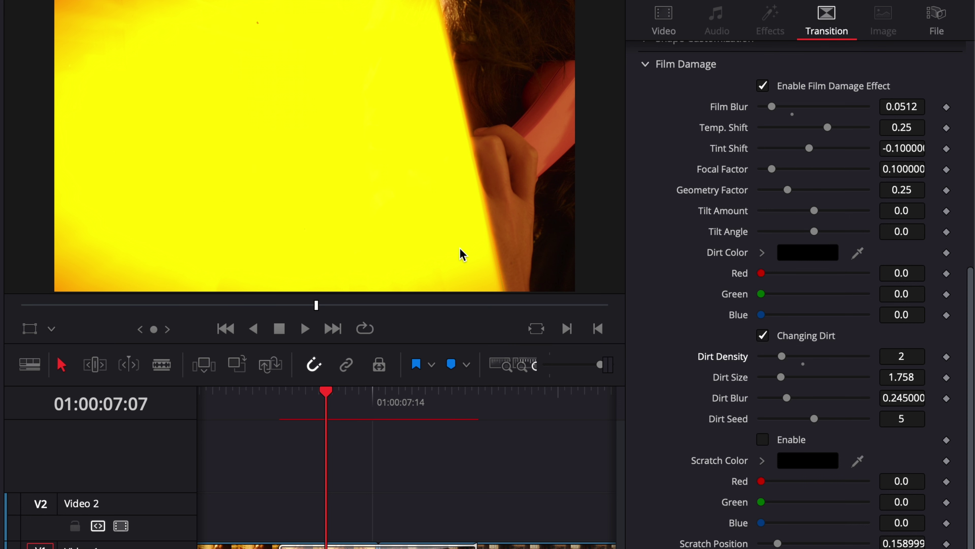
double_click(781, 356)
drag(780, 376, 800, 398)
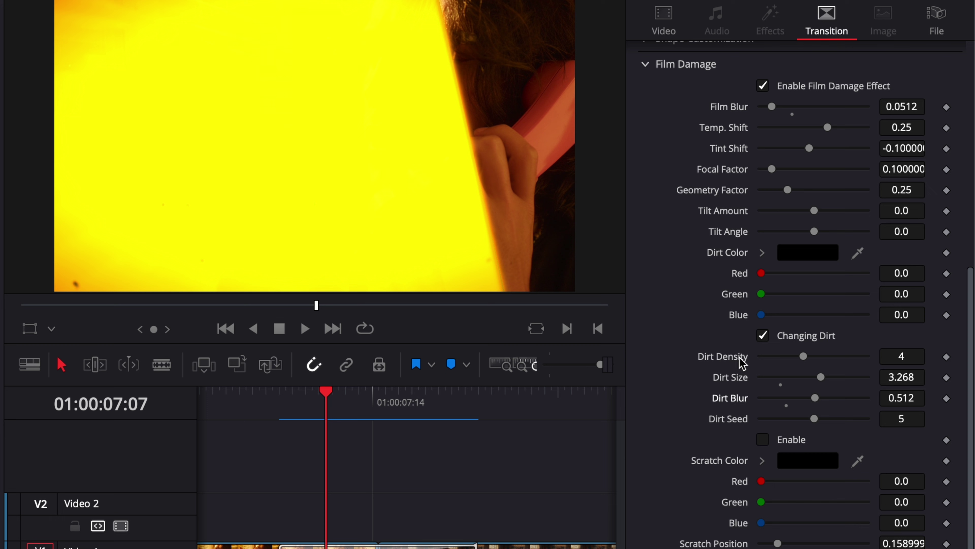
double_click(738, 378)
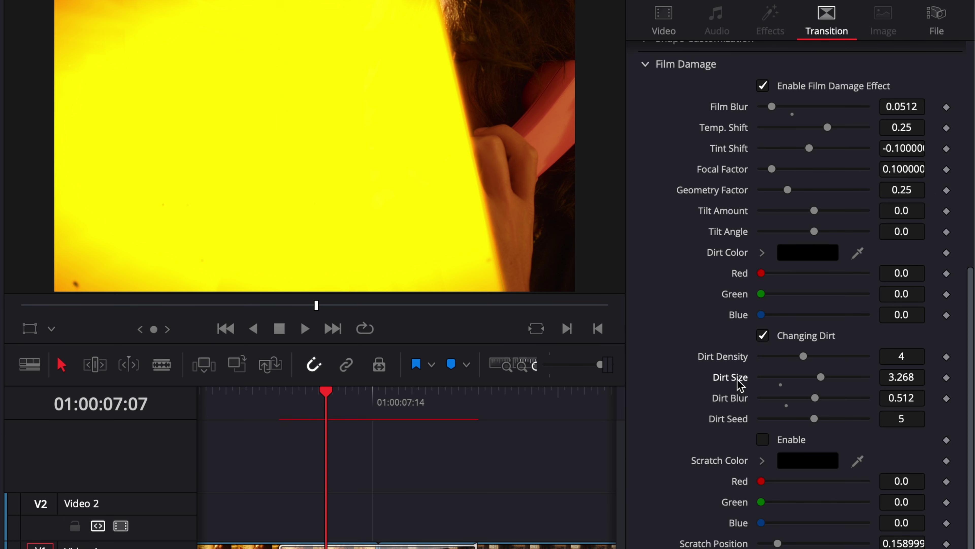
double_click(736, 399)
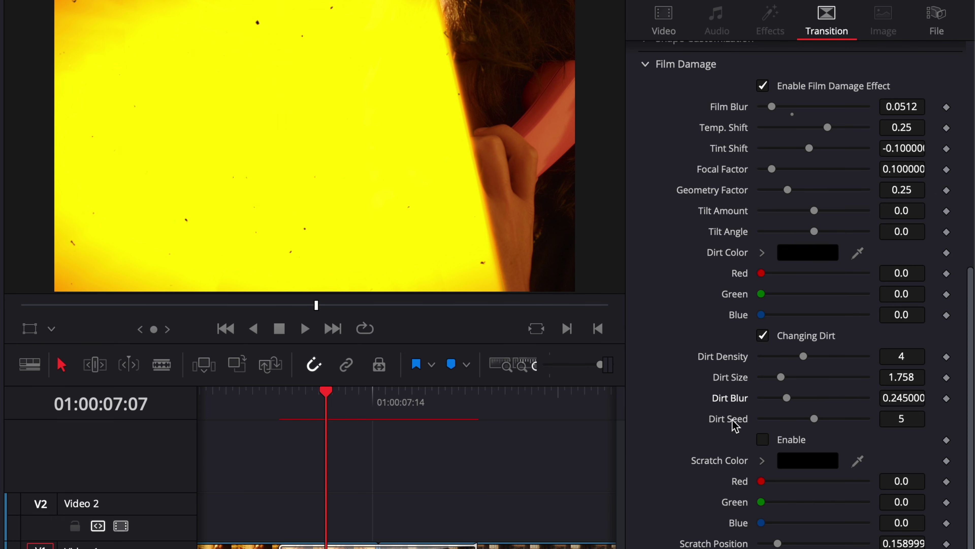
Collapse Film Damage, expand Color and Glow, and park the playhead at 01:00:06:23
scroll(734, 426, up, 8)
click(714, 415)
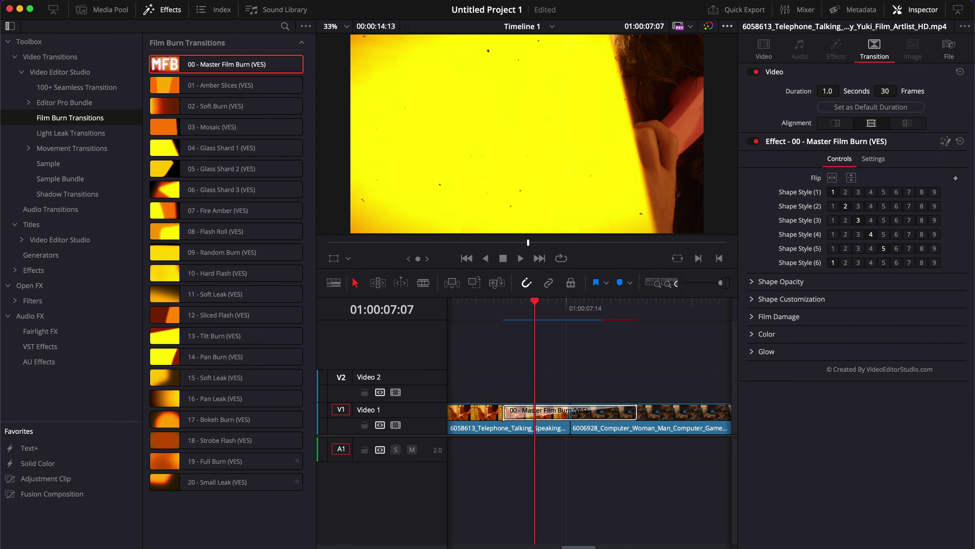
click(751, 334)
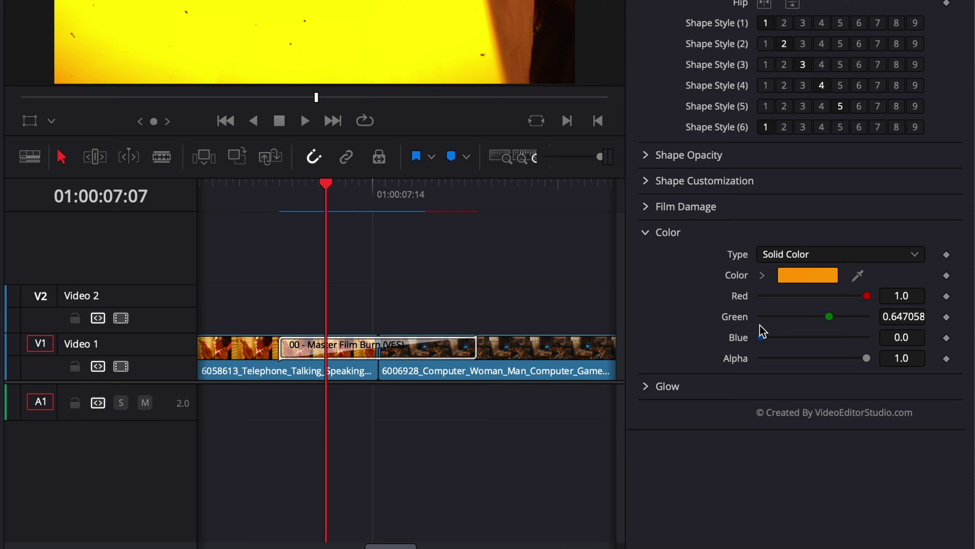
click(752, 351)
click(273, 191)
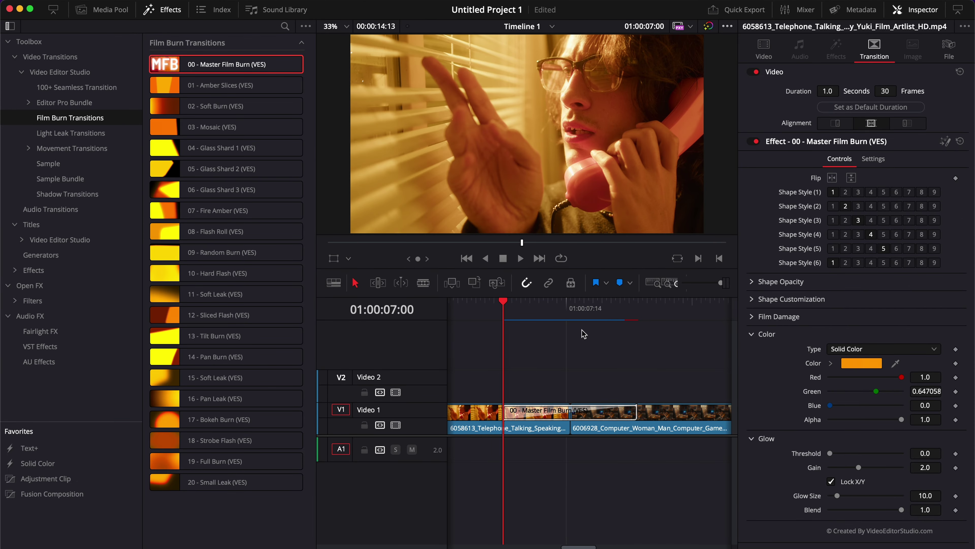
click(543, 308)
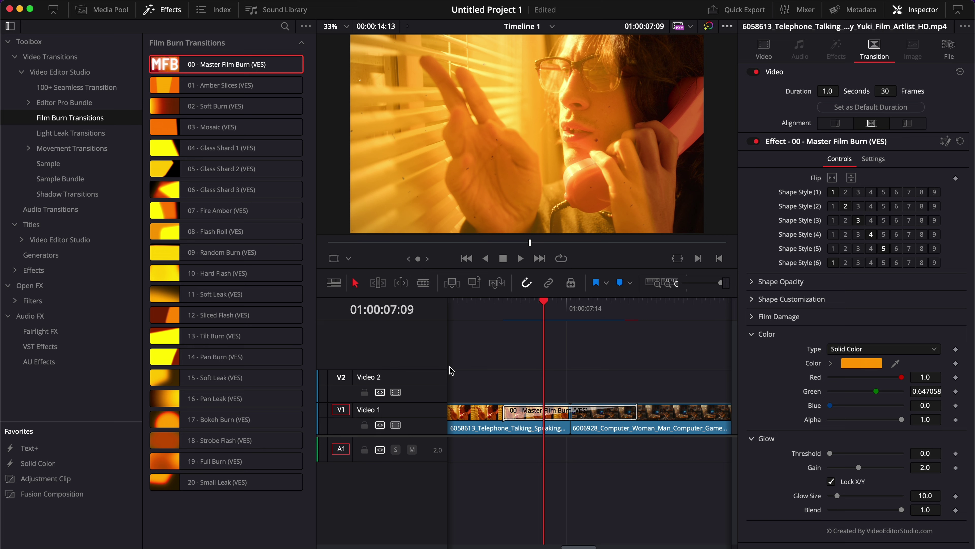
click(471, 308)
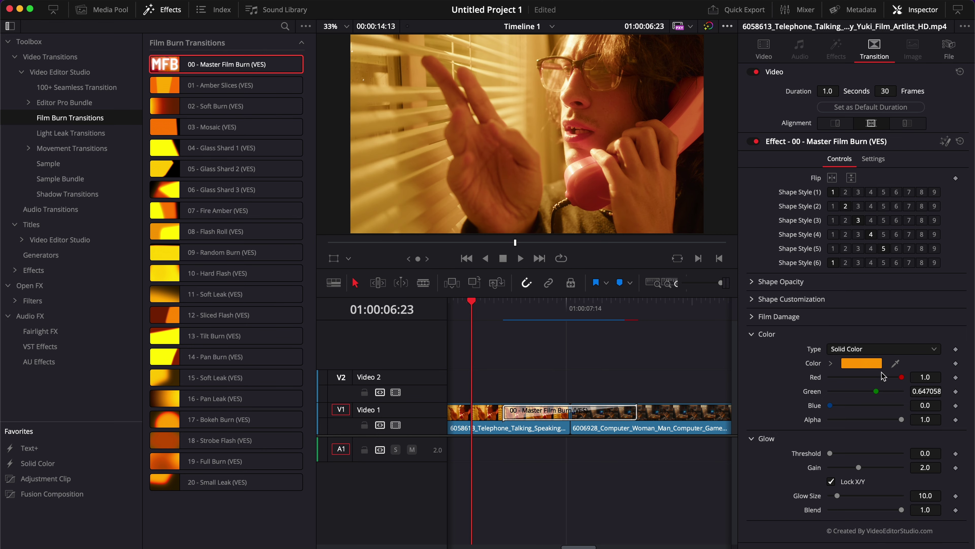
Sample a pale gold from the viewer as the burn color (R 0.886, G 0.753, B 0.459)
click(873, 368)
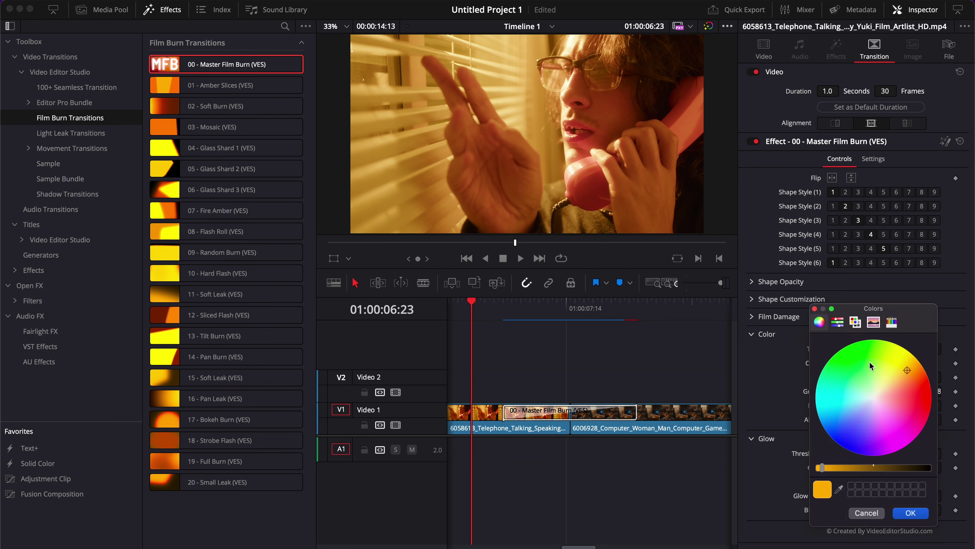
click(840, 490)
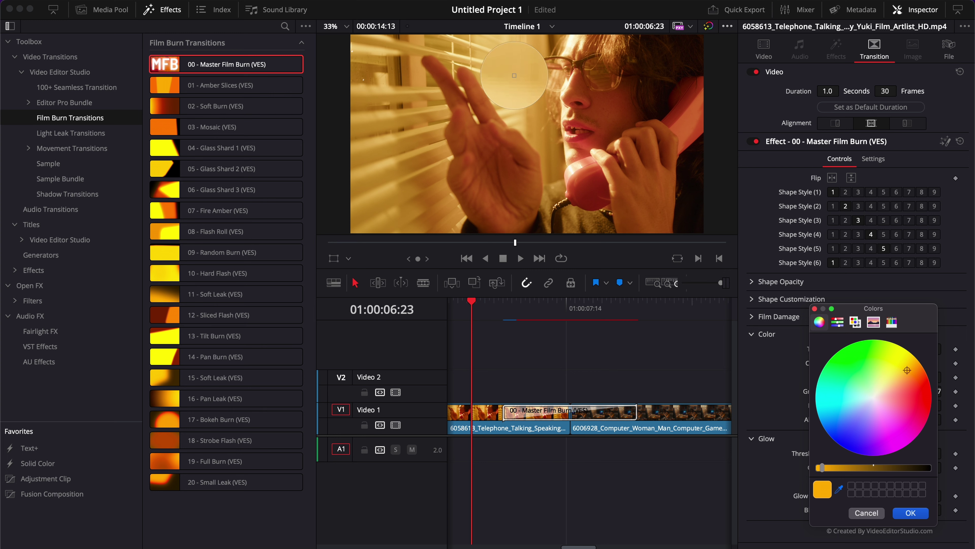
click(515, 75)
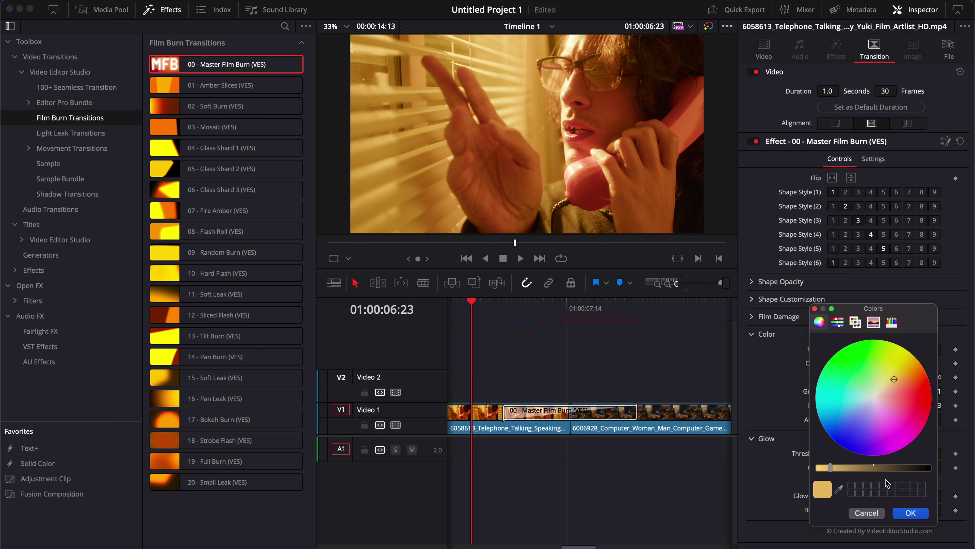
click(911, 513)
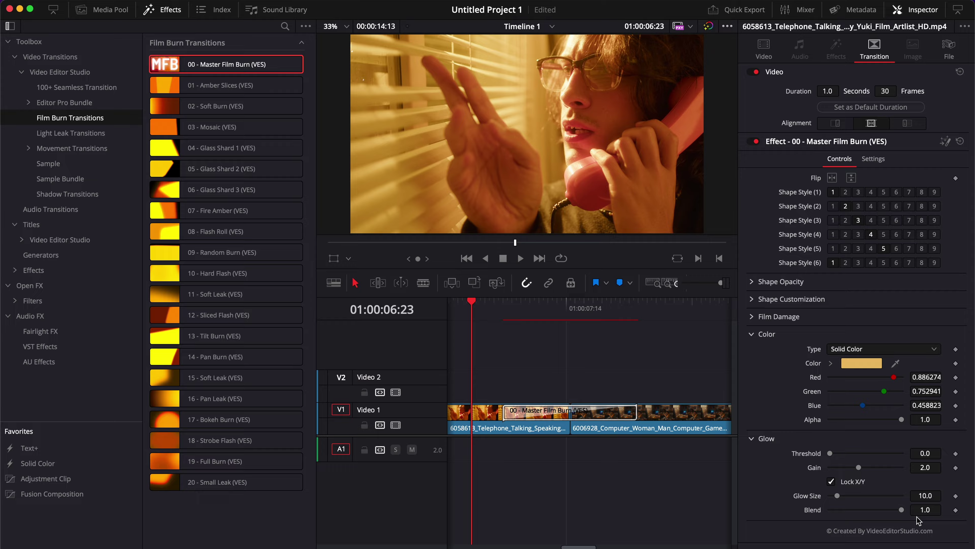
Play the transition, then set Glow Gain to 3.11 and Glow Blend to 0.638
key(space)
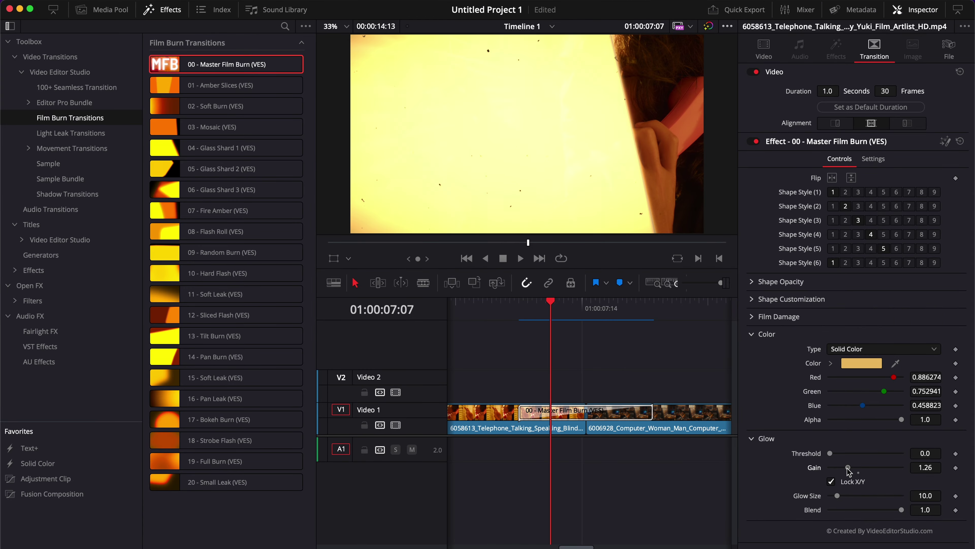
drag(798, 425, 765, 431)
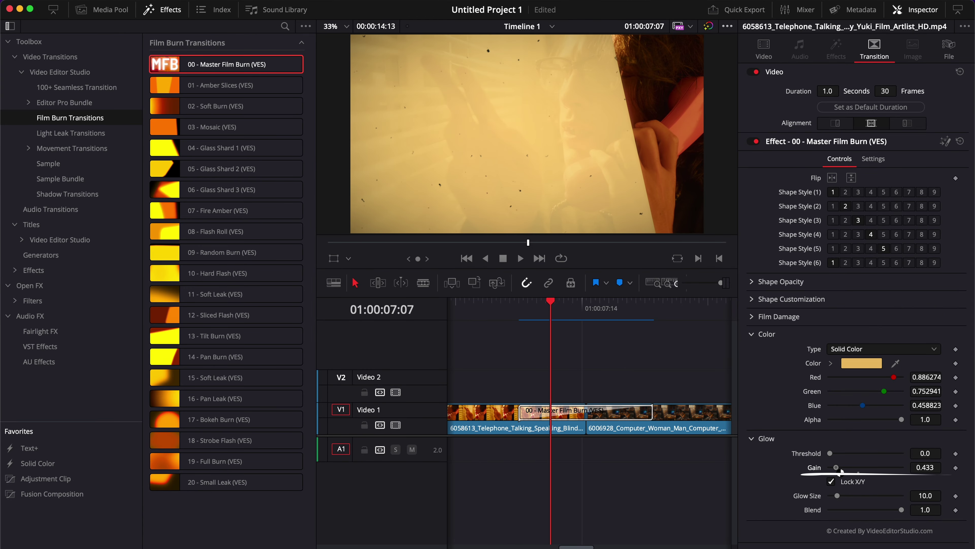
drag(836, 470, 880, 471)
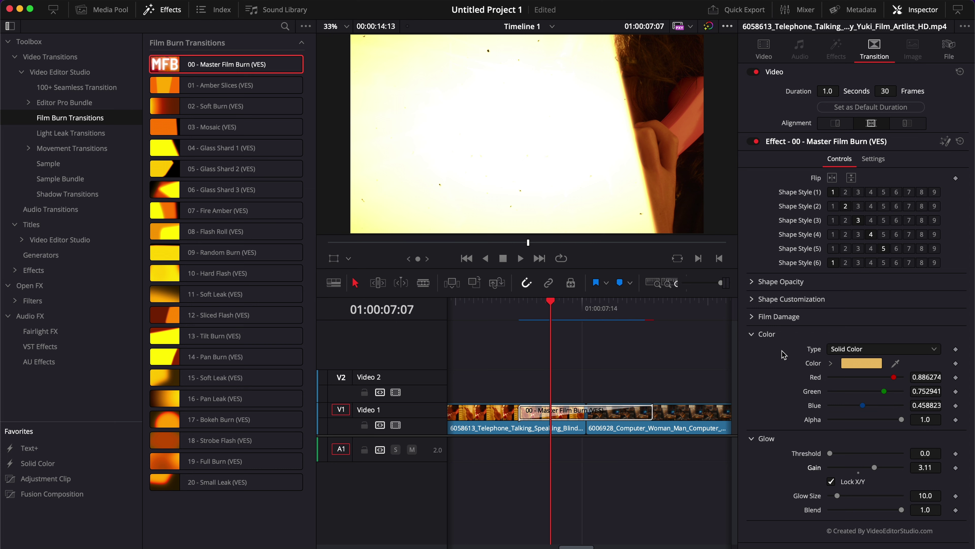
mouse_move(840, 494)
mouse_down()
mouse_move(870, 504)
mouse_move(839, 501)
mouse_up()
drag(902, 510, 881, 514)
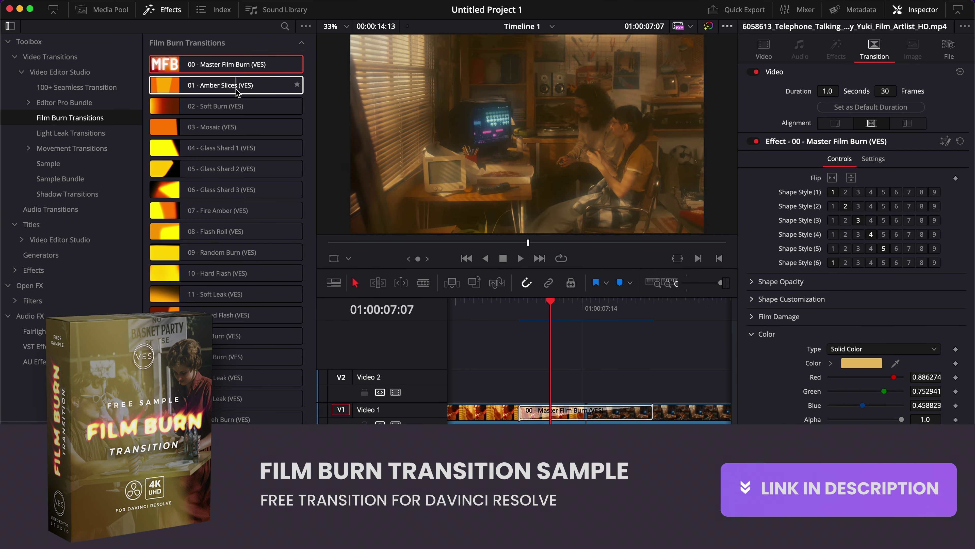
Drop 01 - Amber Slices onto the V1 cut and play it back
drag(237, 93, 554, 419)
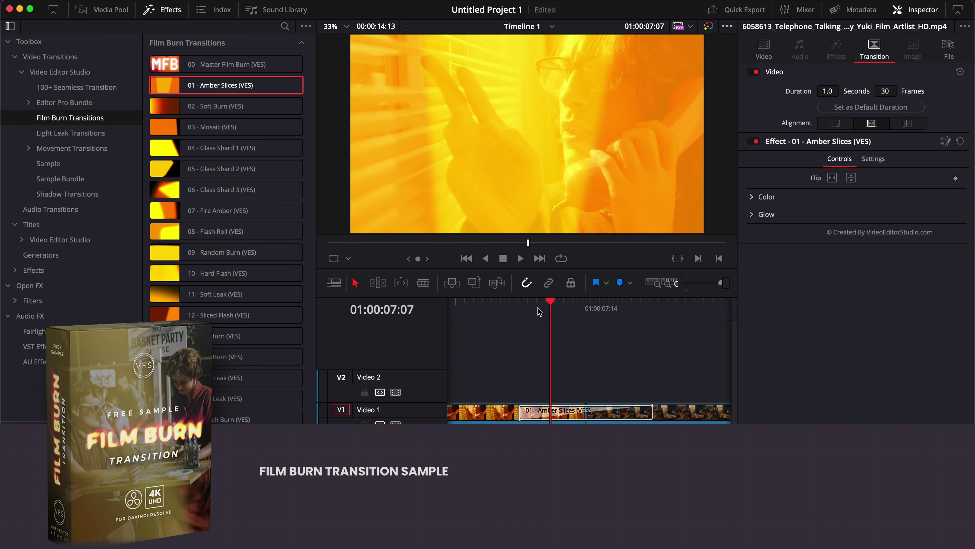
click(492, 307)
key(space)
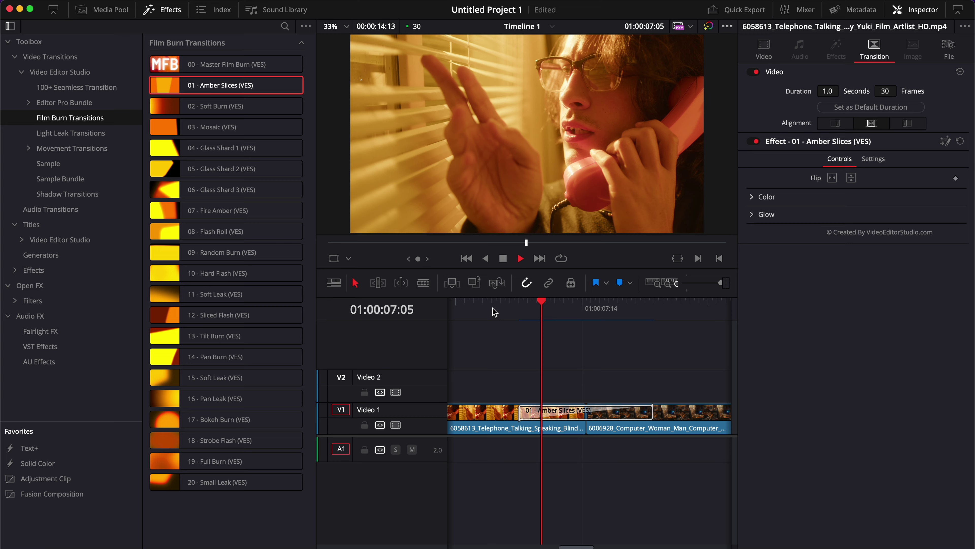
click(527, 310)
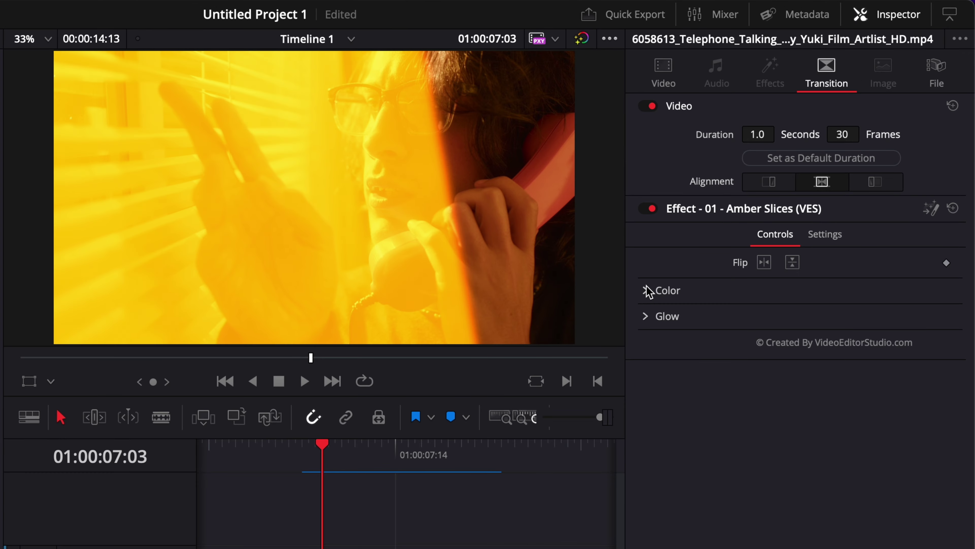
Briefly expand and collapse the Amber Slices Color and Glow settings
click(751, 197)
click(752, 196)
click(647, 315)
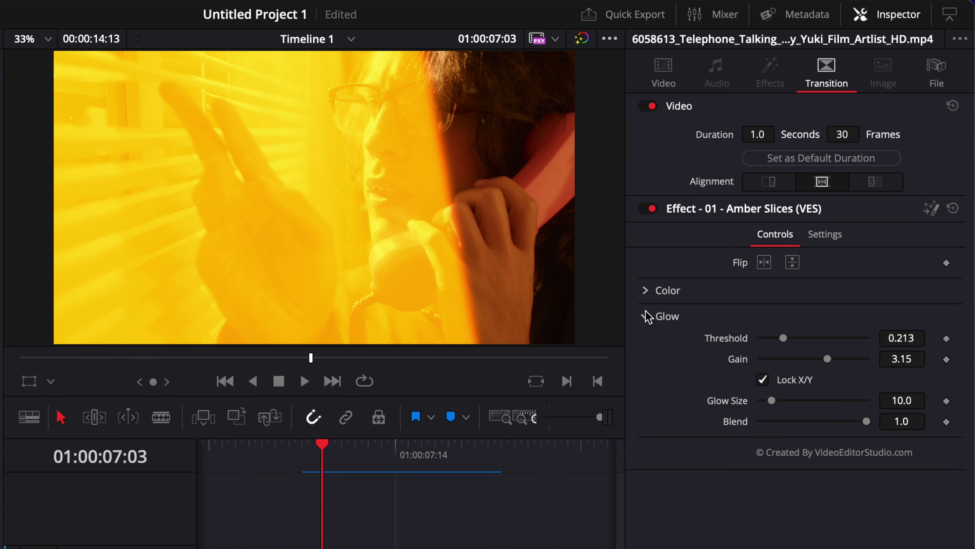
click(647, 316)
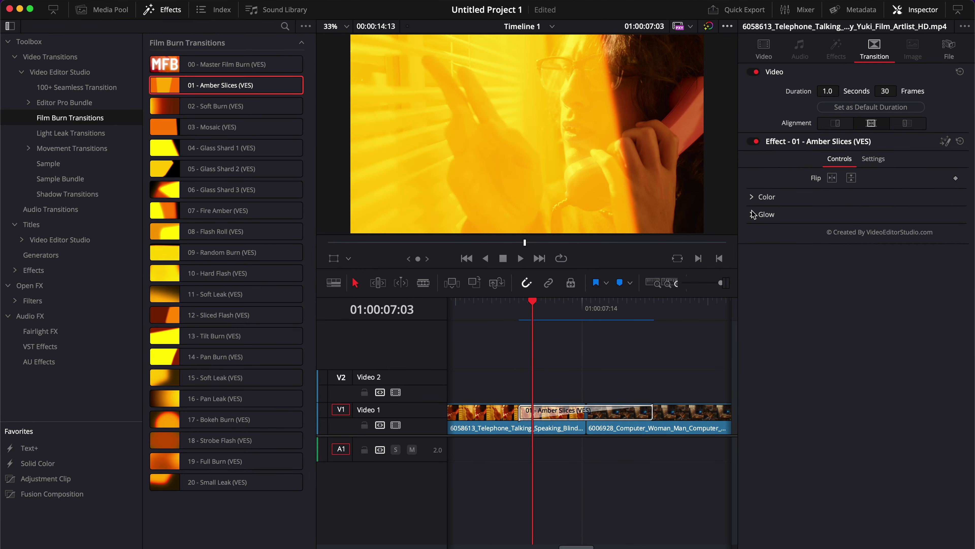